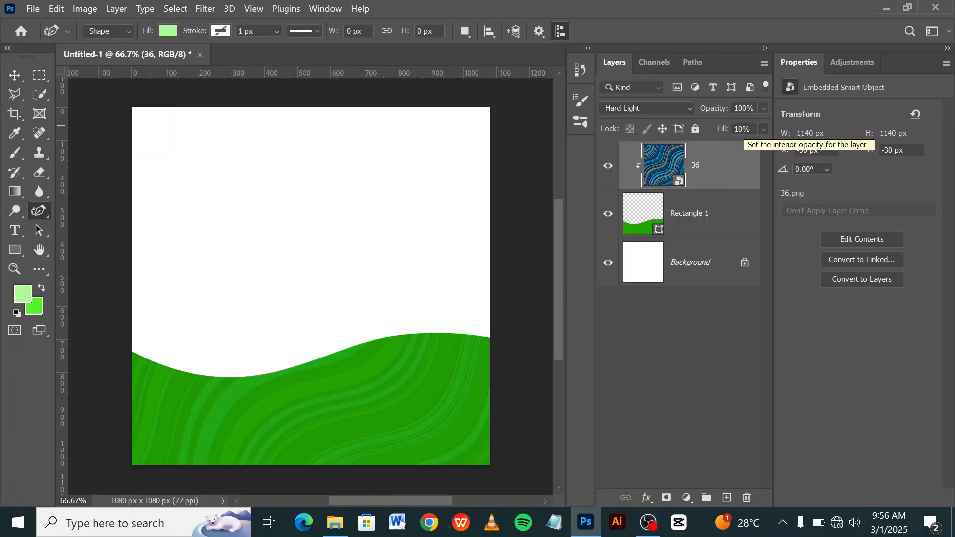
Add a new layer above the wavy texture and clip it to the green wave shape.
left_click(727, 498)
right_click(729, 165)
left_click(800, 312)
Paint a bright green (51f526) highlight along the wave's whole upper edge with a soft 80 px brush at 0% hardness.
key("b")
right_click(182, 297)
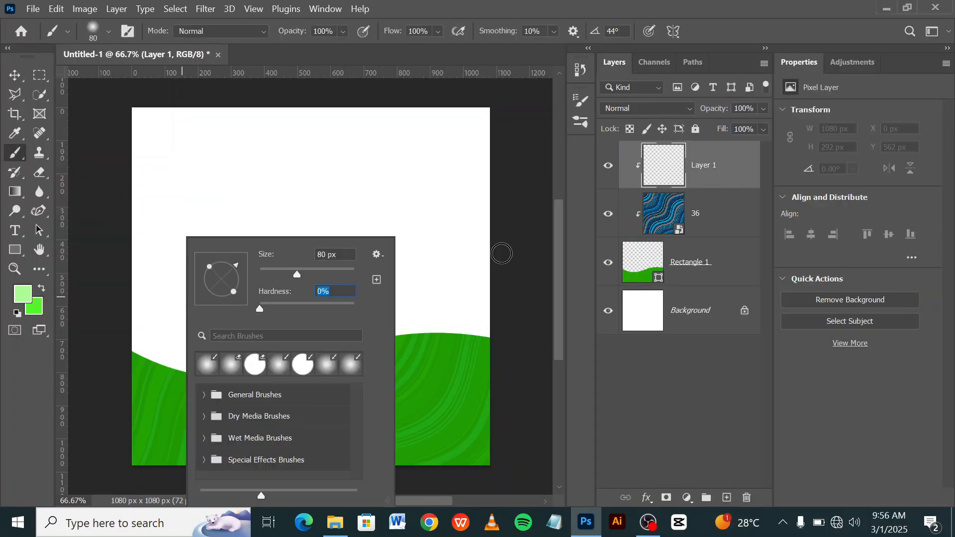
left_click(502, 254)
scroll(130, 362, "up", 10)
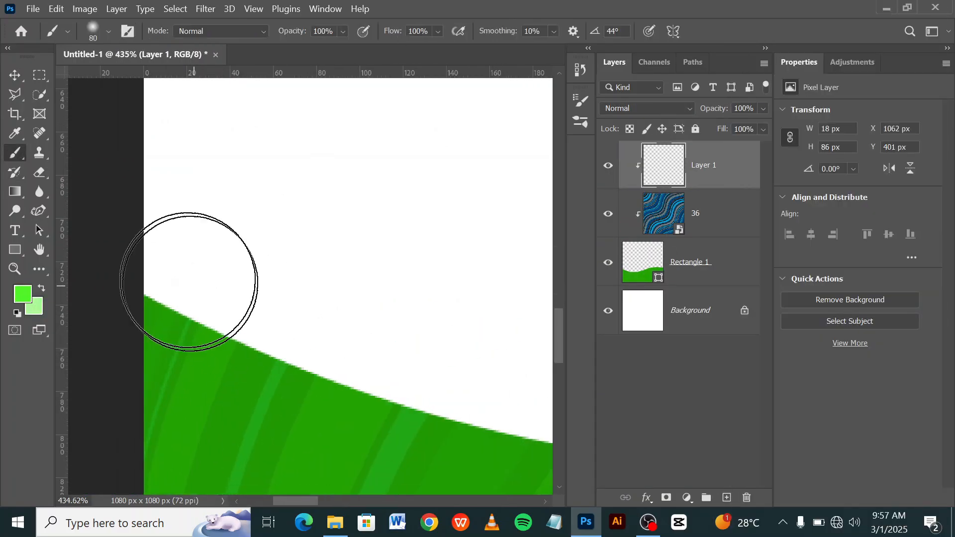
mouse_move(188, 281)
left_mouse_down()
mouse_move(445, 350)
mouse_move(540, 393)
left_mouse_up()
mouse_move(543, 396)
left_mouse_down()
mouse_move(167, 269)
mouse_move(316, 285)
left_mouse_up()
left_click_drag(316, 286, 105, 271)
left_click(23, 294)
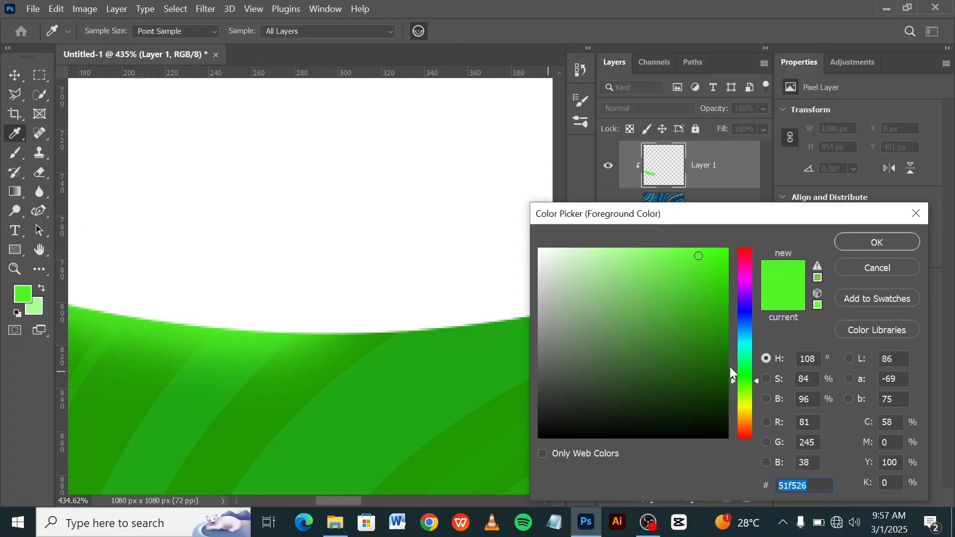
left_click(841, 238)
left_click_drag(363, 279, 512, 263)
mouse_move(517, 266)
left_mouse_down()
mouse_move(268, 269)
mouse_move(552, 199)
left_mouse_up()
mouse_move(547, 196)
left_mouse_down()
mouse_move(219, 297)
mouse_move(532, 204)
left_mouse_up()
left_click_drag(539, 184, 229, 294)
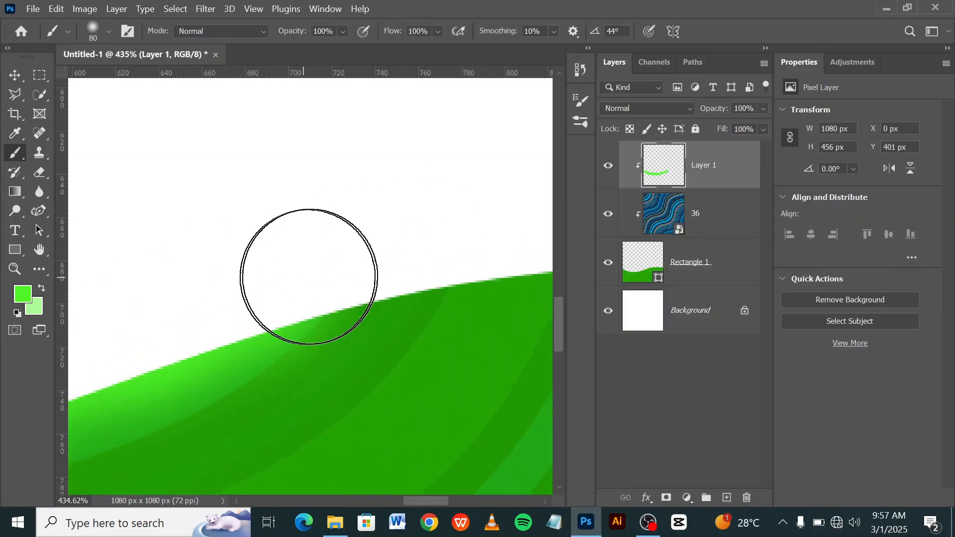
left_click_drag(309, 277, 508, 236)
mouse_move(483, 249)
left_mouse_down()
mouse_move(174, 342)
mouse_move(472, 308)
left_mouse_up()
mouse_move(483, 271)
left_mouse_down()
mouse_move(313, 297)
mouse_move(74, 242)
left_mouse_up()
left_click_drag(99, 281, 416, 303)
key("ctrl+0")
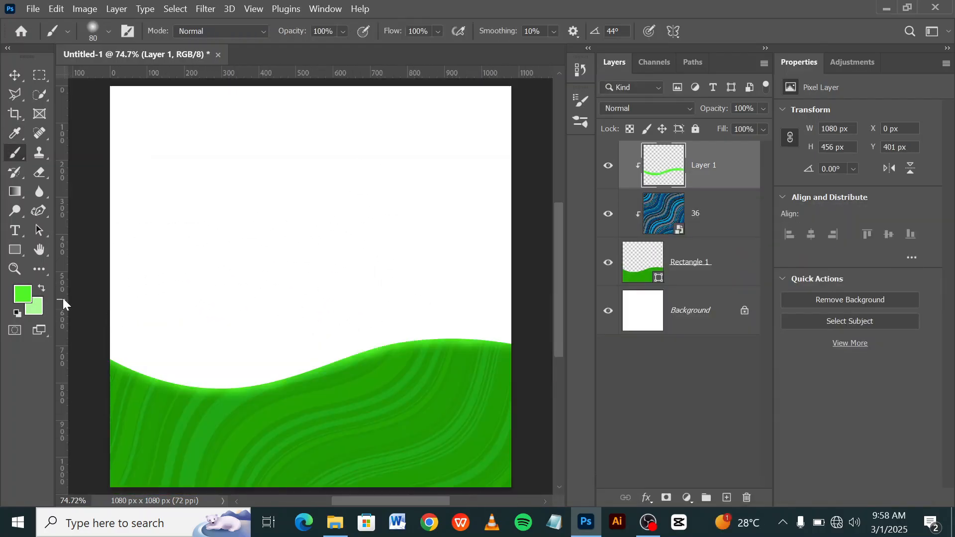
Make light green the foreground colour and add a second layer clipped to the wave shape.
left_click(42, 289)
left_click(23, 294)
left_click(865, 241)
left_click(726, 498)
right_click(696, 167)
left_click(759, 315)
Paint a light green highlight along the wave's upper edge on the new clipped layer with the soft brush.
scroll(220, 348, "up", 6)
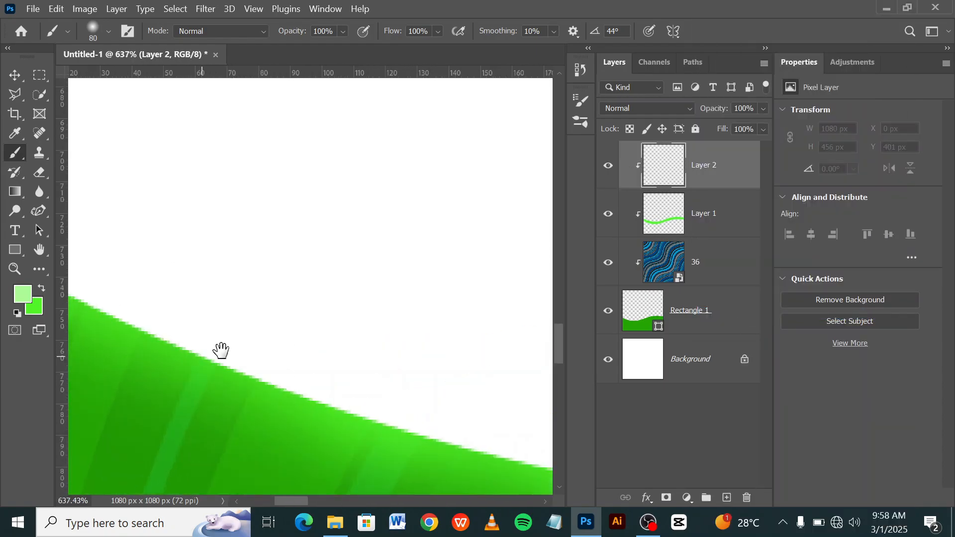
left_click_drag(201, 256, 428, 263)
left_click_drag(437, 267, 197, 258)
mouse_move(197, 258)
left_mouse_down()
mouse_move(368, 244)
mouse_move(125, 276)
left_mouse_up()
left_click_drag(207, 348, 393, 249)
left_click_drag(398, 238, 141, 330)
mouse_move(141, 329)
left_mouse_down()
mouse_move(413, 271)
mouse_move(126, 325)
mouse_move(451, 290)
left_mouse_up()
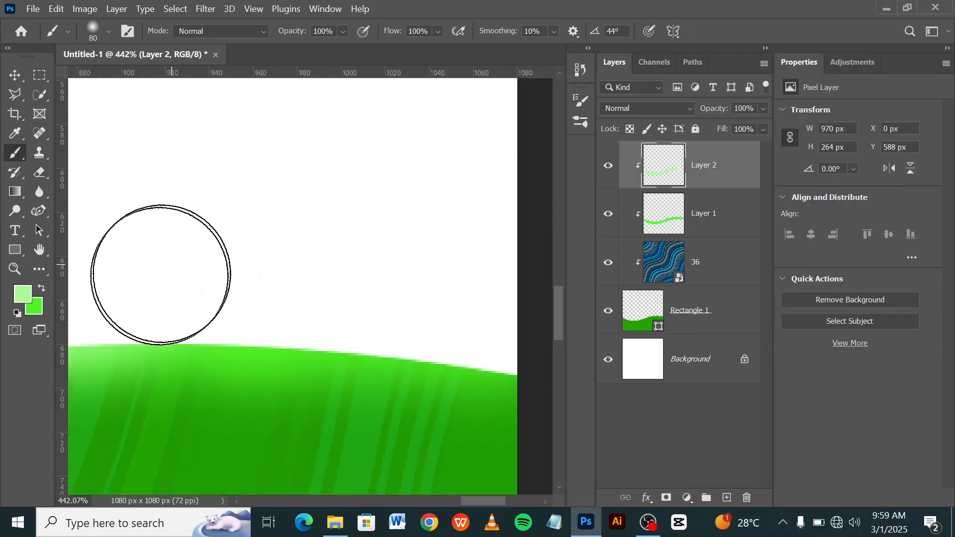
left_click_drag(162, 275, 518, 306)
key("ctrl+0")
Adjust the blend modes of the two highlight layers, setting the upper one to Screen.
left_click(716, 214)
left_click(649, 108)
left_click(711, 166)
left_click(649, 108)
left_click(646, 235)
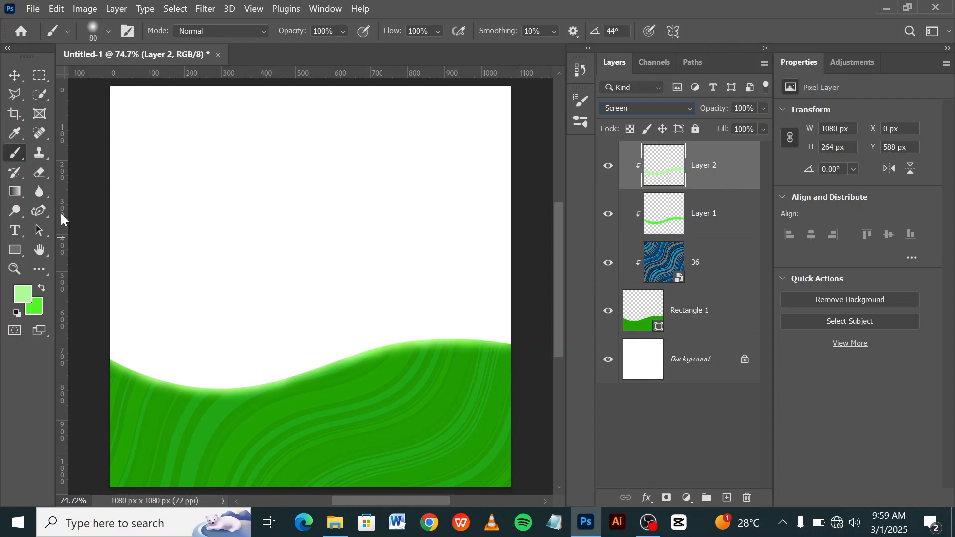
Place the text "Lorem Ipsum" on the lower part of the green wave, in white at 78 pt.
left_click(15, 75)
scroll(261, 367, "down", 5)
scroll(261, 367, "up", 4)
left_click(15, 231)
left_click(235, 414)
key("ctrl+Return")
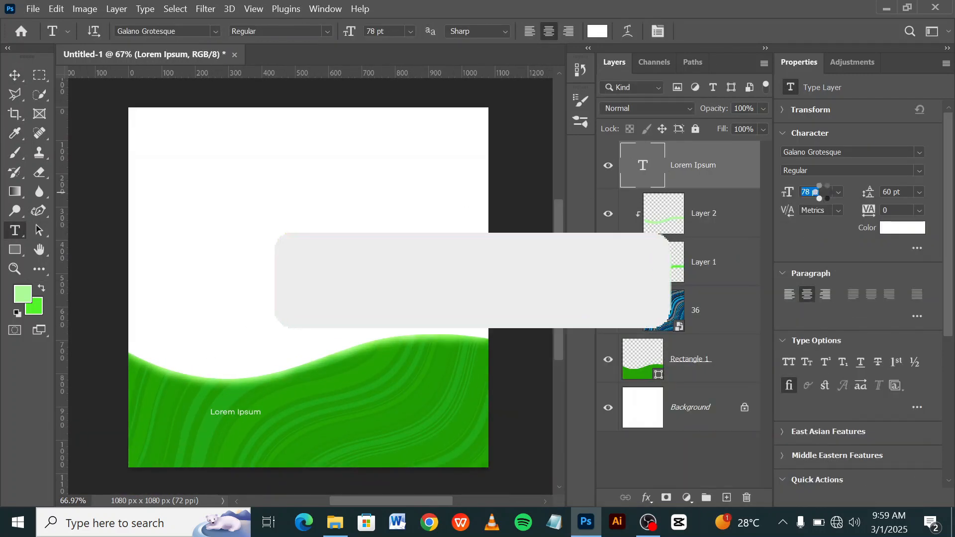
type("78")
key("Return")
key("v")
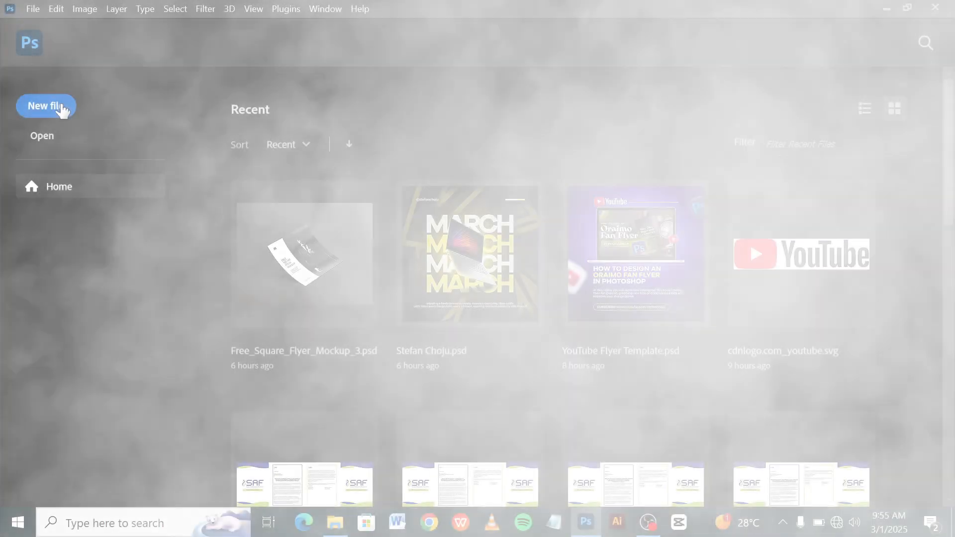
Create a new 1080 x 1080 px RGB document at 72 pixels/inch with a white background.
left_click(61, 105)
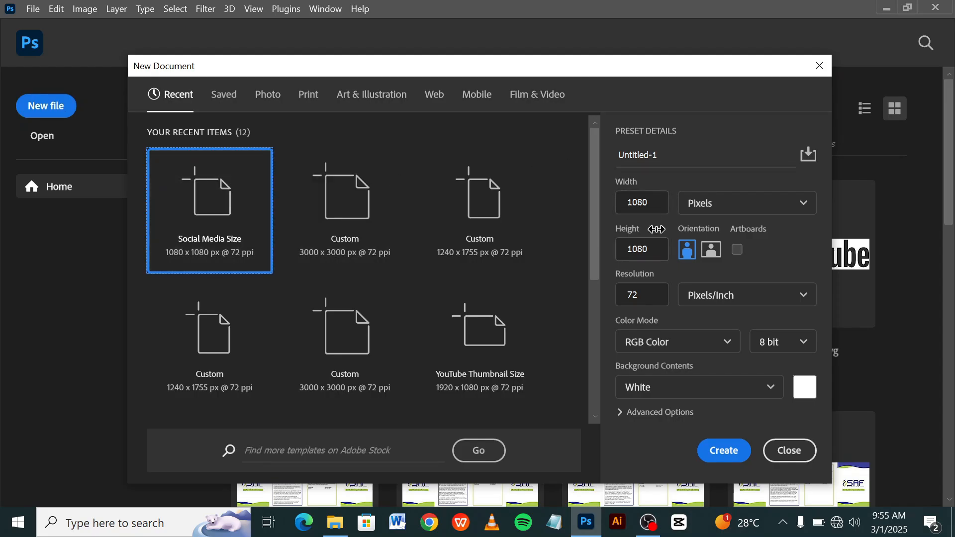
left_click(724, 450)
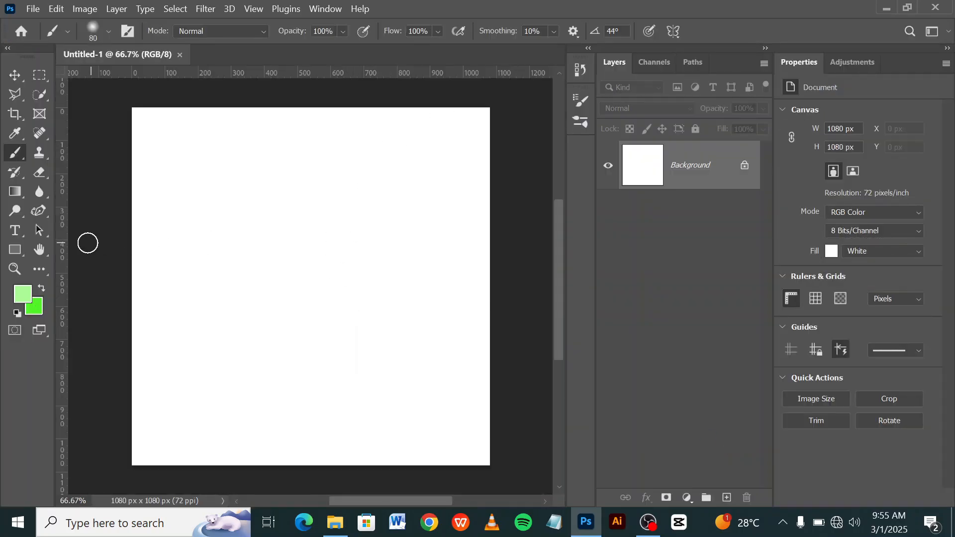
Draw a rectangle about 1191 x 400 px across the lower part of the canvas, extending past its side and bottom edges.
left_click(15, 252)
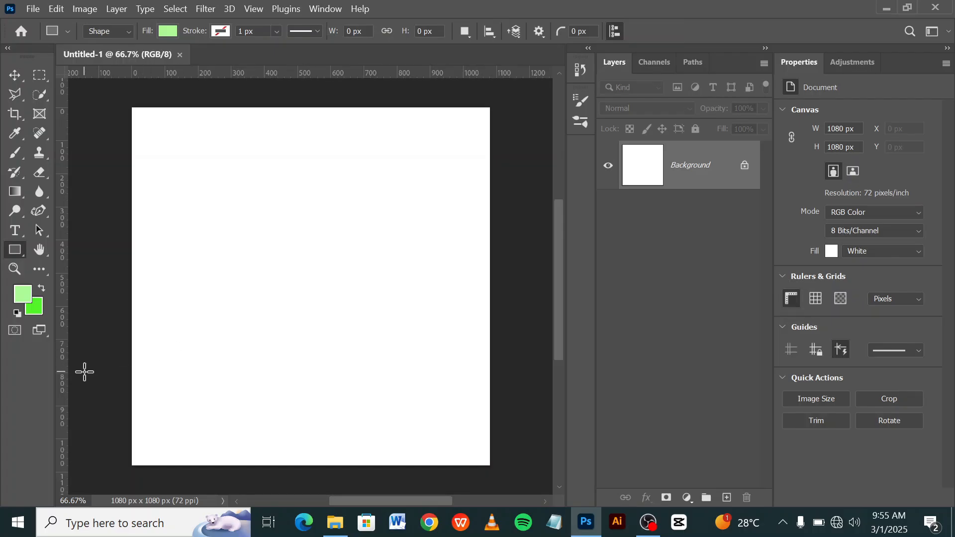
left_click_drag(116, 363, 511, 475)
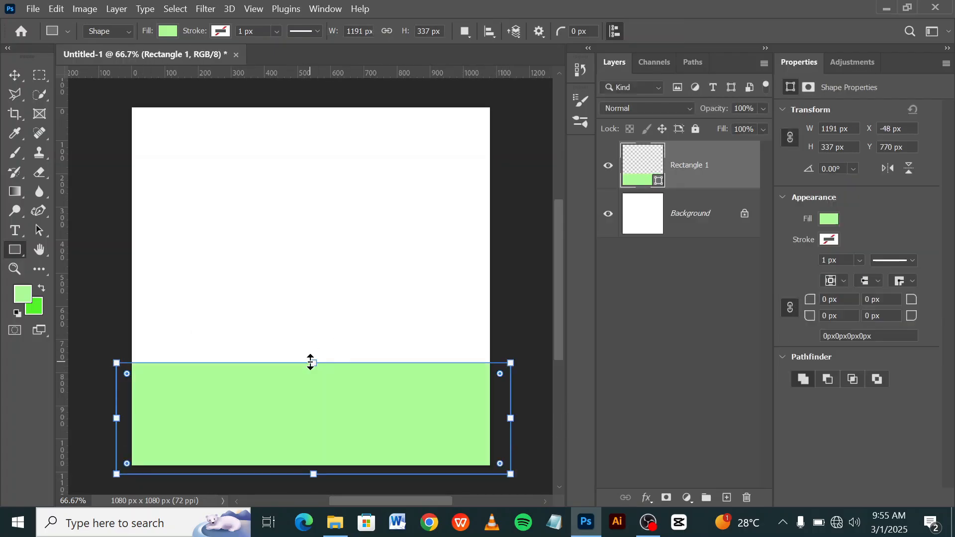
left_click_drag(311, 363, 317, 342)
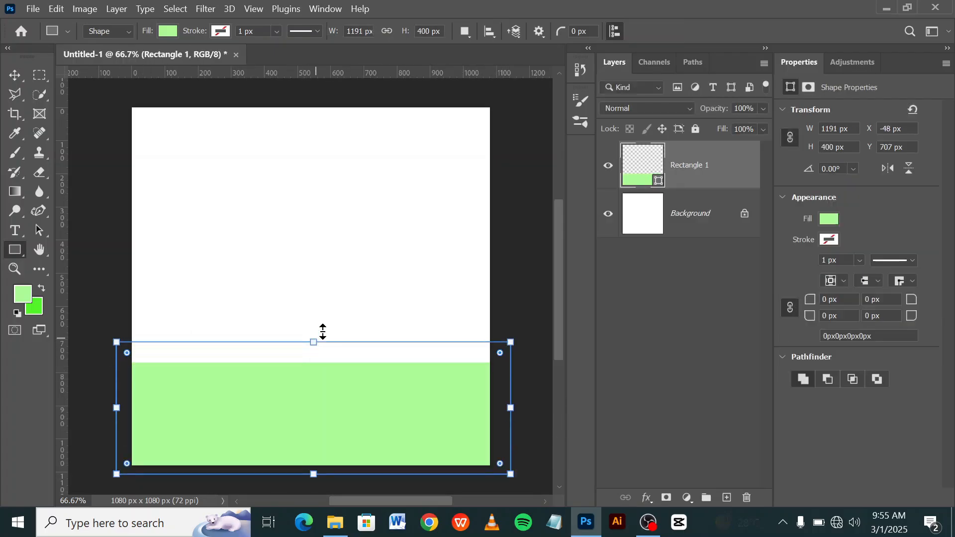
Change the rectangle's fill colour to dark green 25b201.
double_click(655, 177)
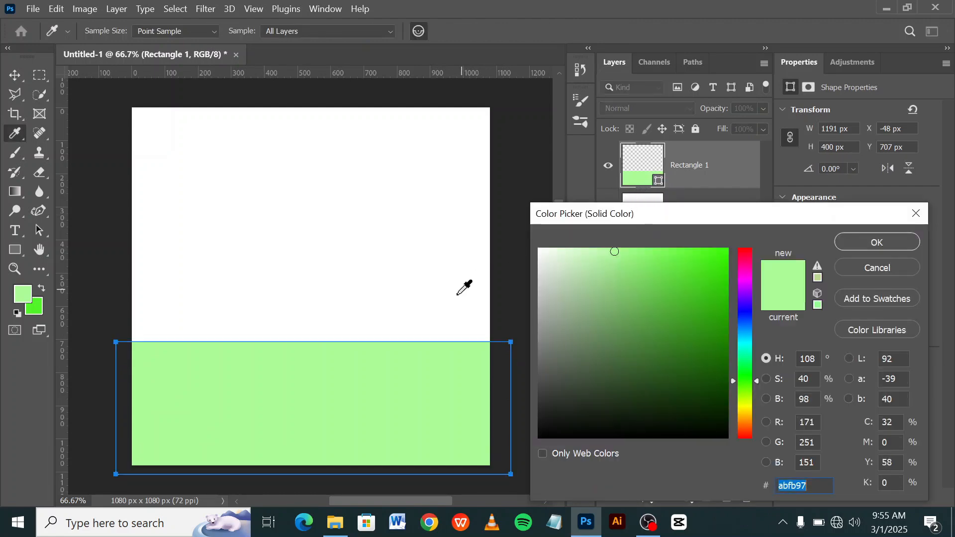
mouse_move(725, 282)
left_mouse_down()
mouse_move(732, 267)
mouse_move(726, 315)
left_mouse_up()
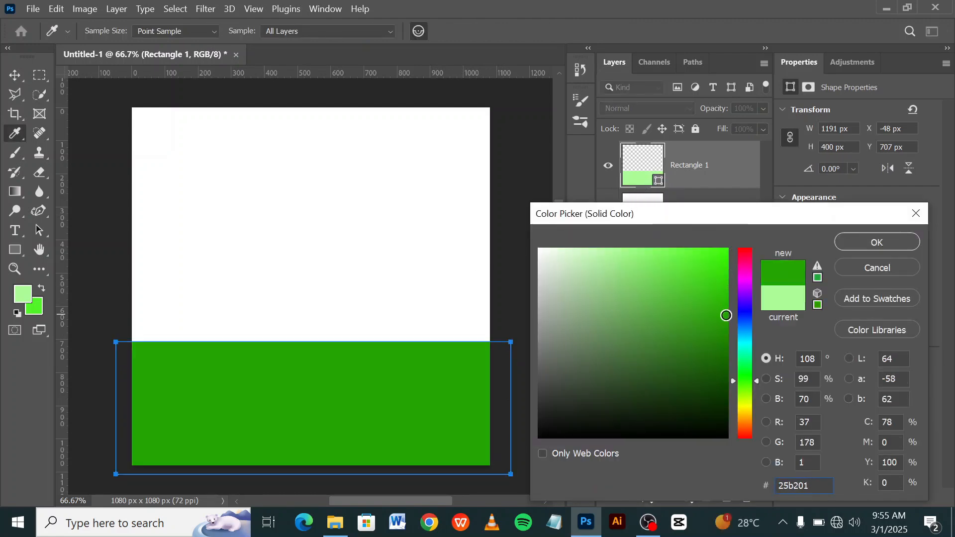
left_click(862, 247)
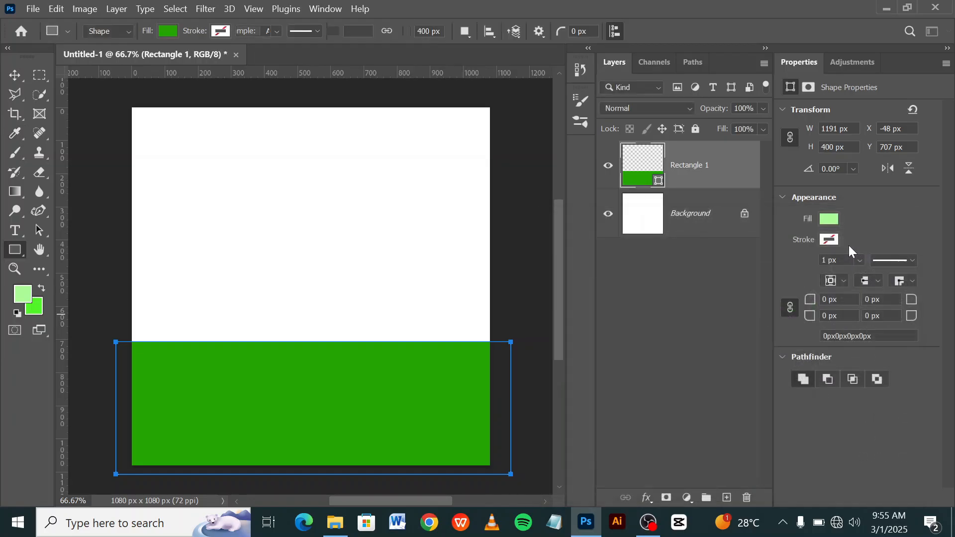
Bend the rectangle's upper edge into a wave with the Curvature Pen tool, dipping at the left and rising at the right.
left_click(45, 207)
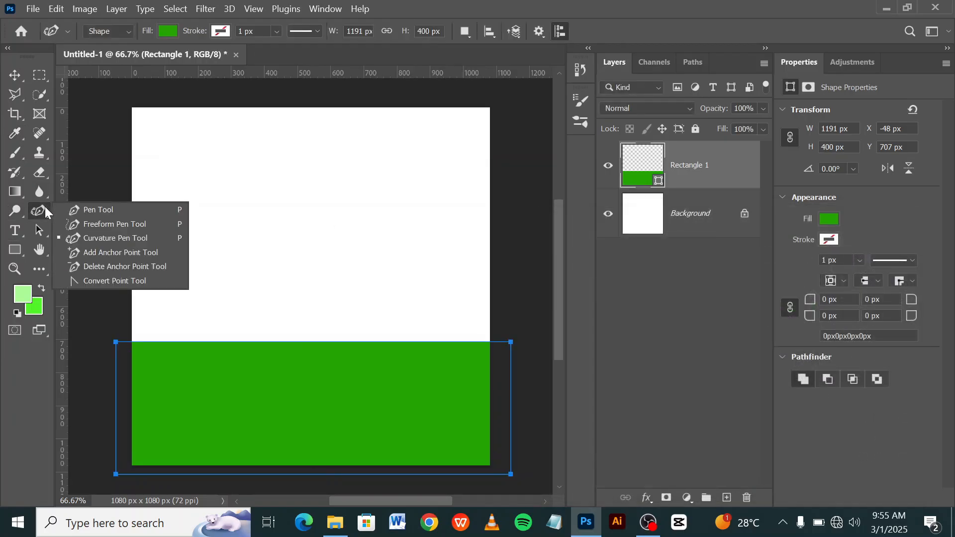
left_click(88, 239)
left_click(275, 343)
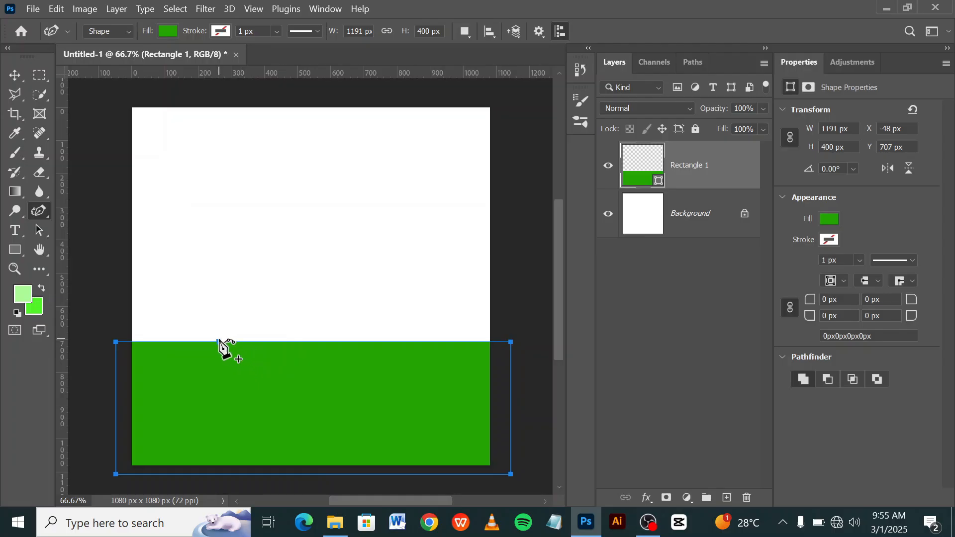
left_click_drag(221, 348, 222, 377)
left_click_drag(393, 377, 390, 335)
left_click(672, 261)
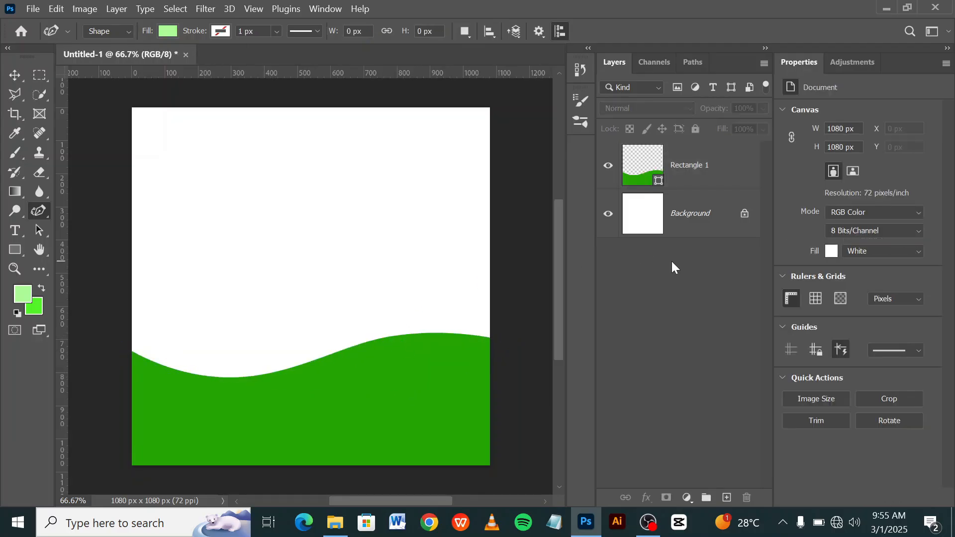
Place the desktop image 36 above the wave shape and scale it to about 141% so it covers the canvas.
left_click(655, 172)
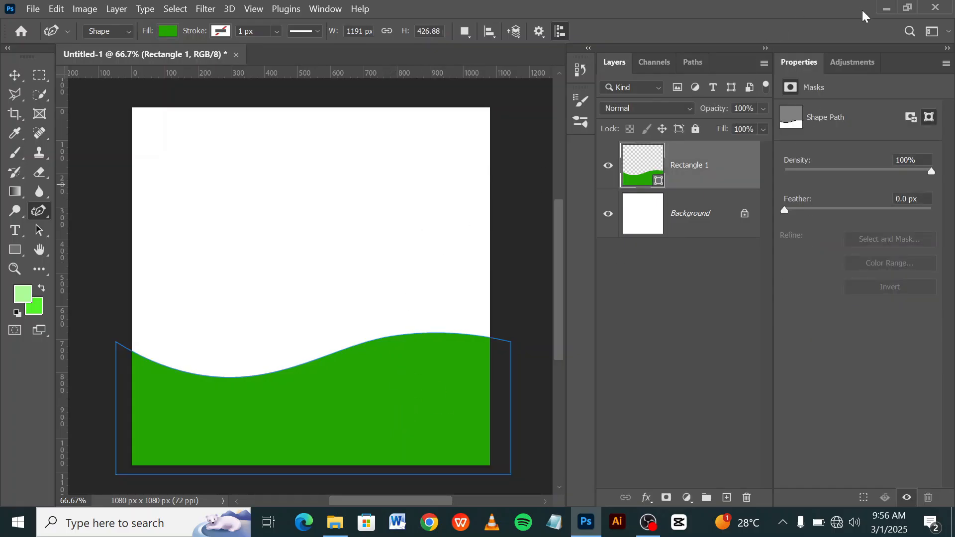
left_click(885, 8)
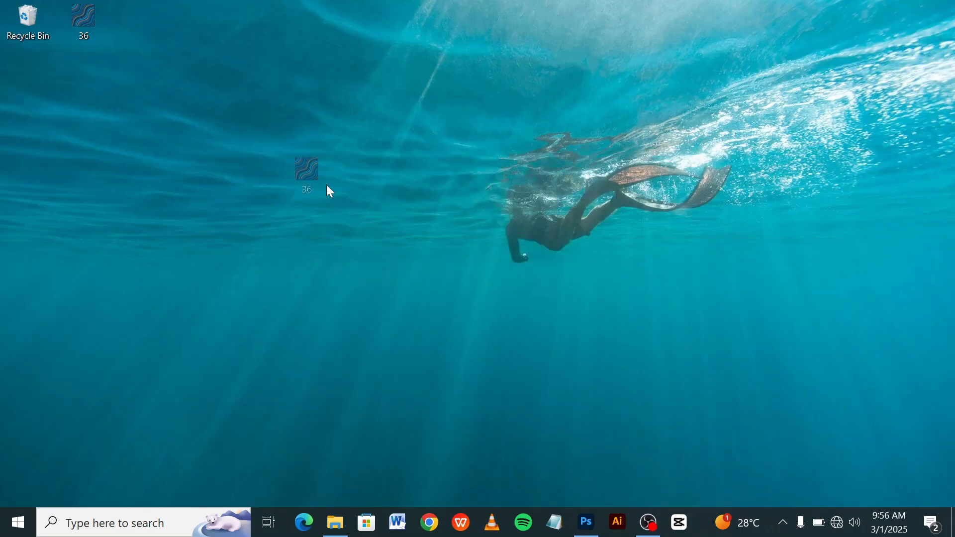
left_click_drag(568, 488, 288, 360)
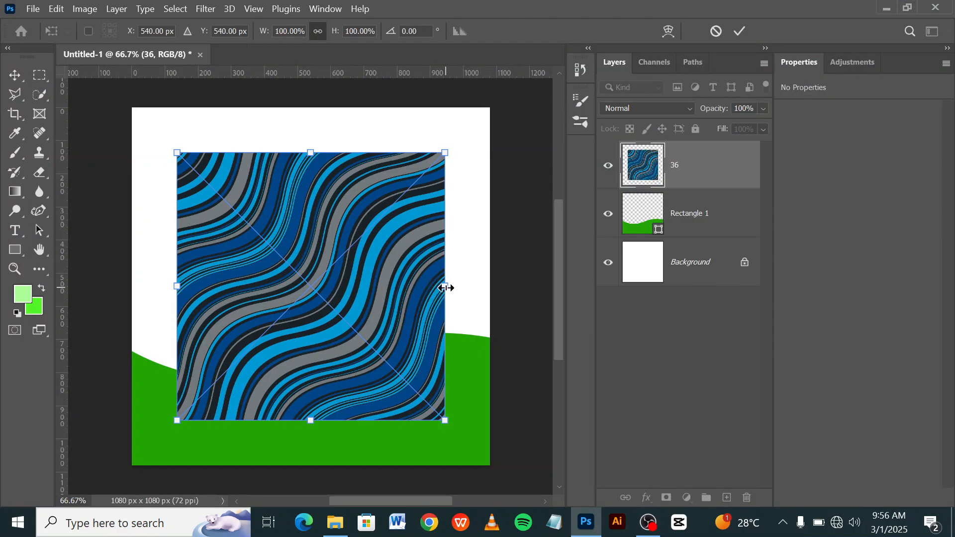
left_click_drag(445, 287, 501, 288)
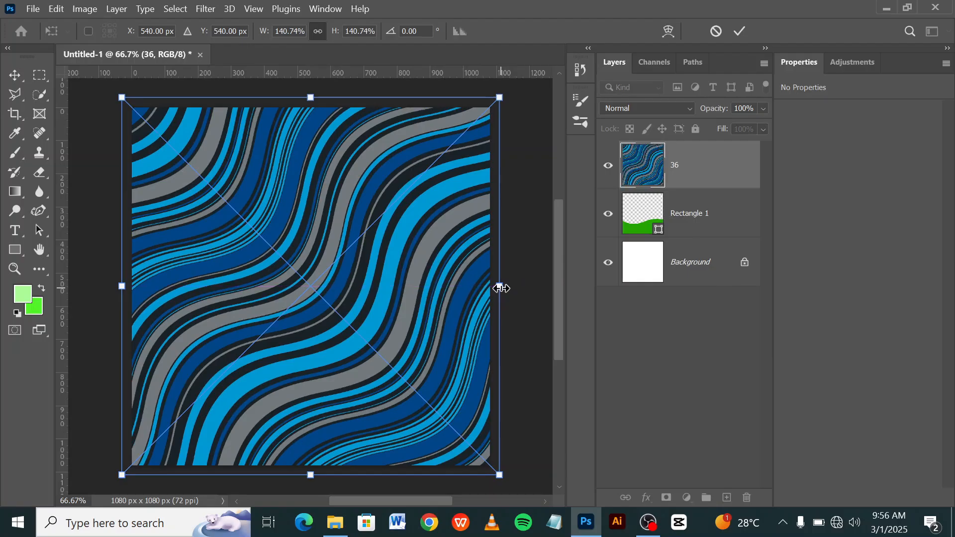
key("Return")
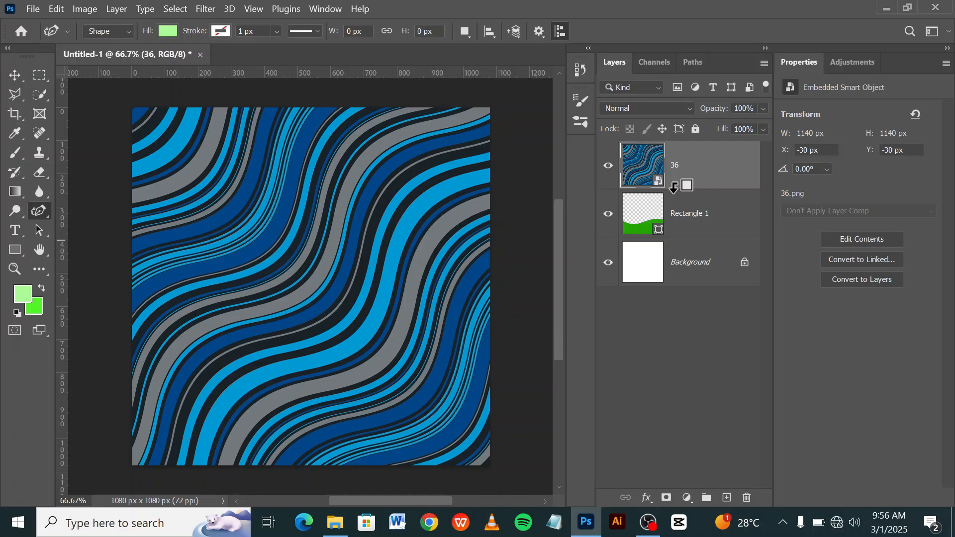
Clip the image 36 layer to the green wave shape.
left_click(674, 187, "alt")
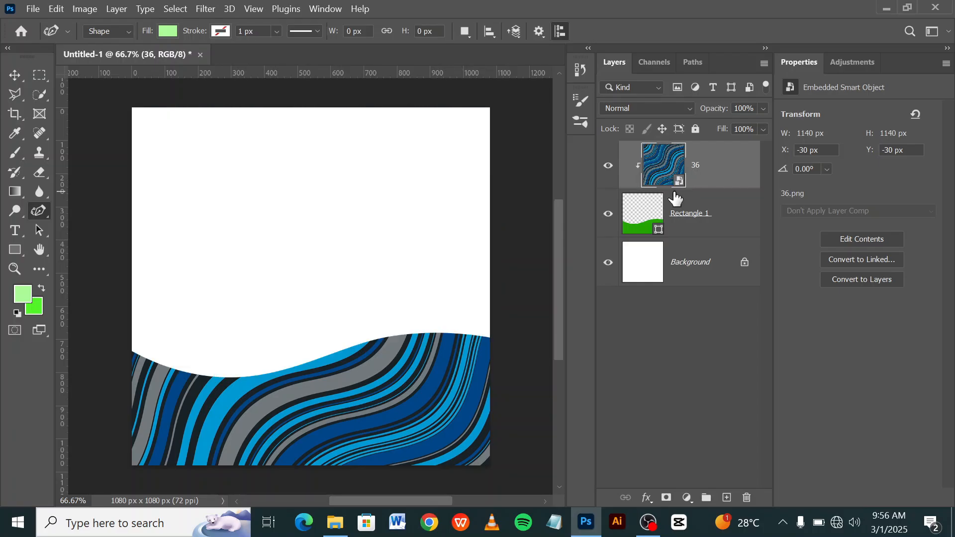
right_click(712, 174)
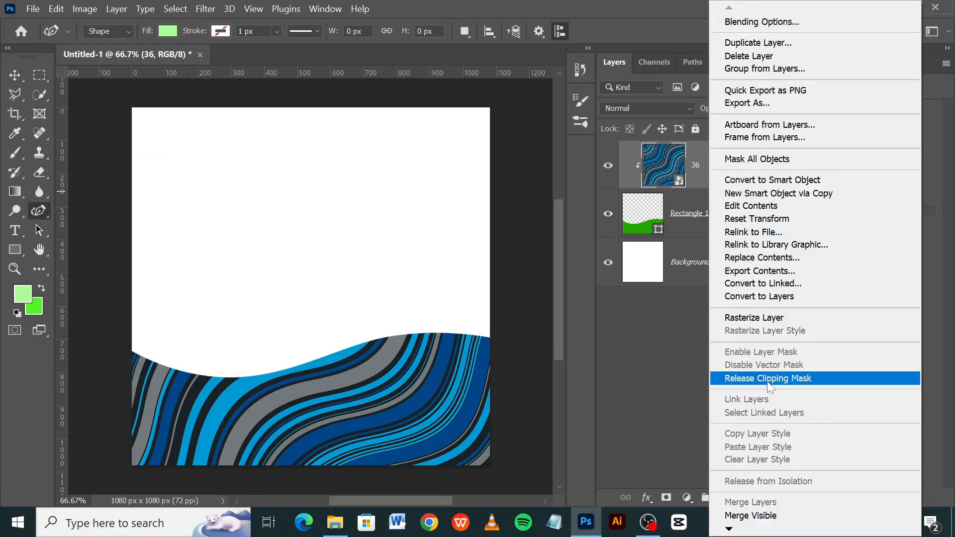
left_click(663, 177)
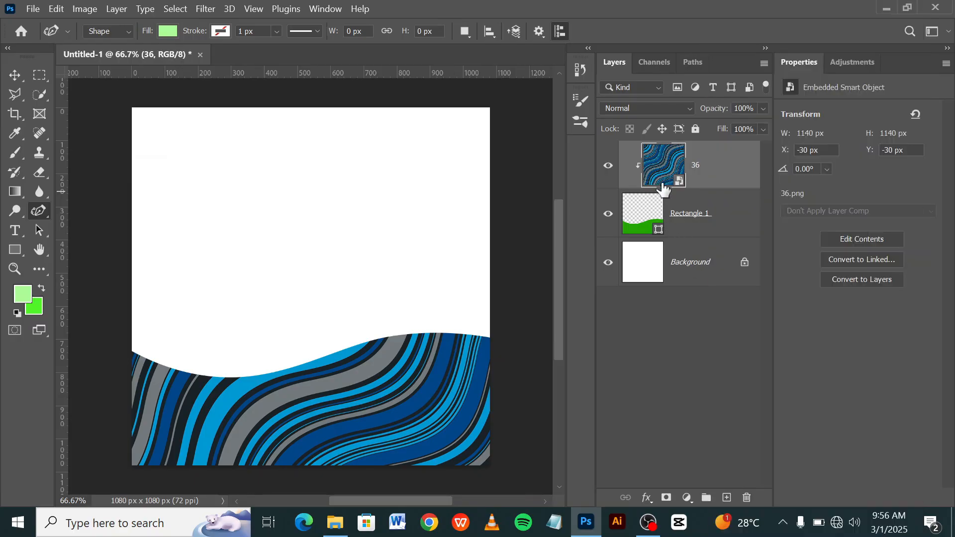
Set the clipped texture layer's blend mode to Hard Light and its fill to 10%.
left_click(646, 109)
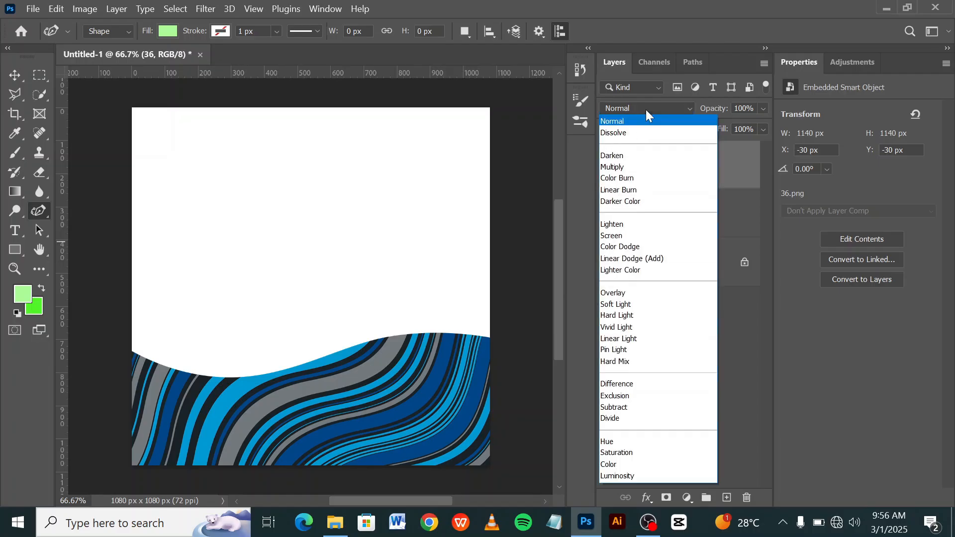
left_click(651, 317)
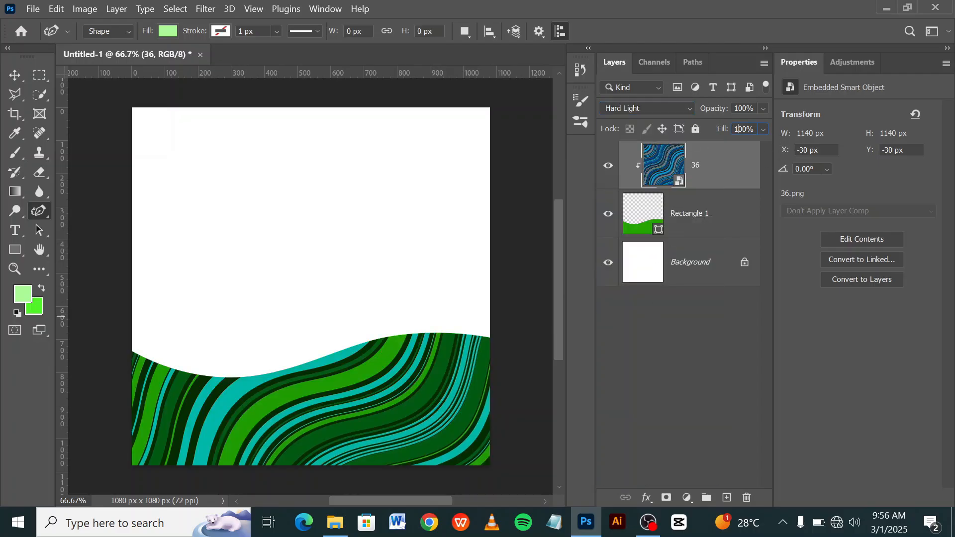
key("Return")
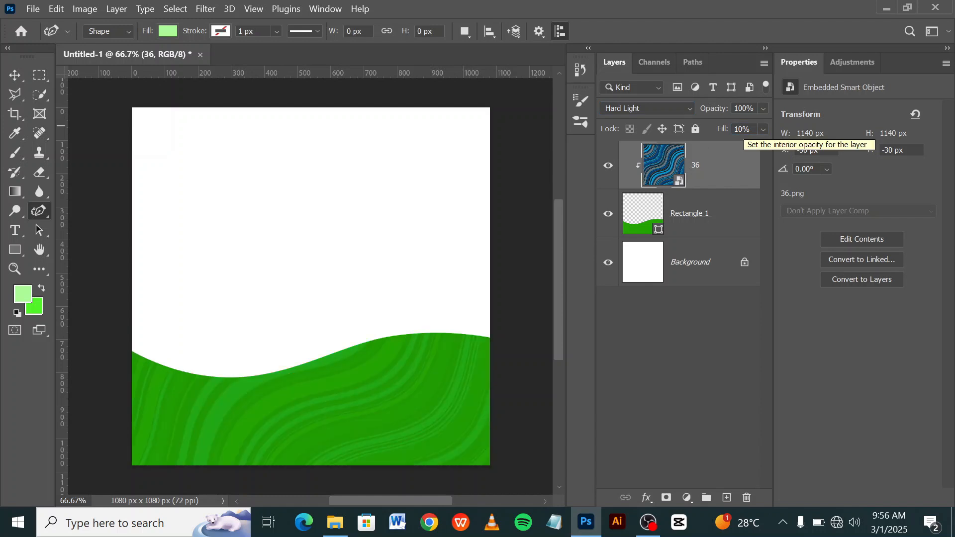
left_click(665, 360)
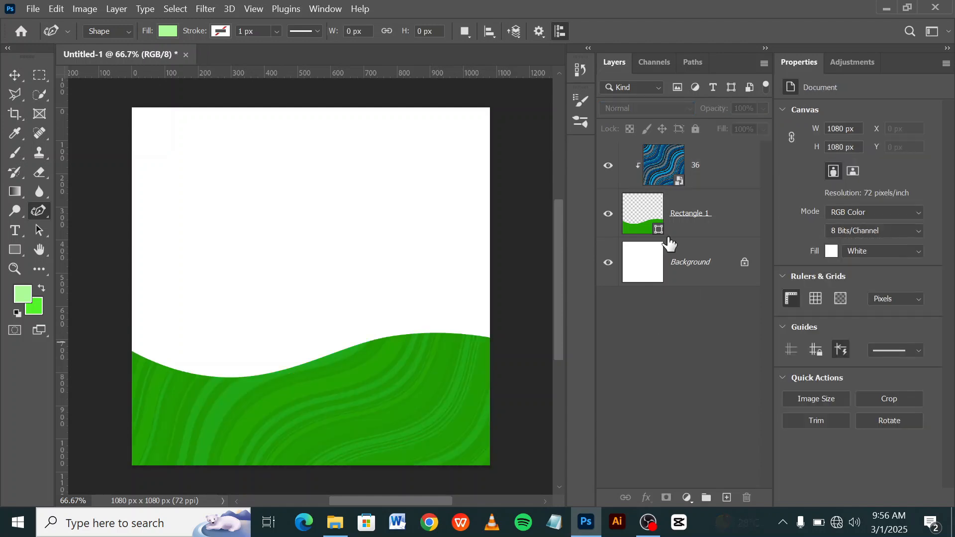
Add a new empty layer directly above the texture layer 36.
left_click(711, 180)
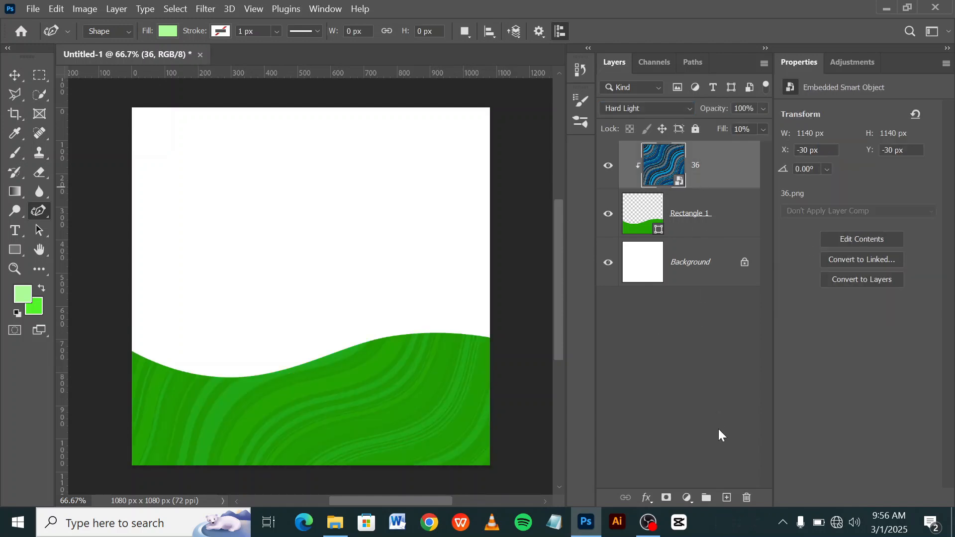
left_click(726, 496)
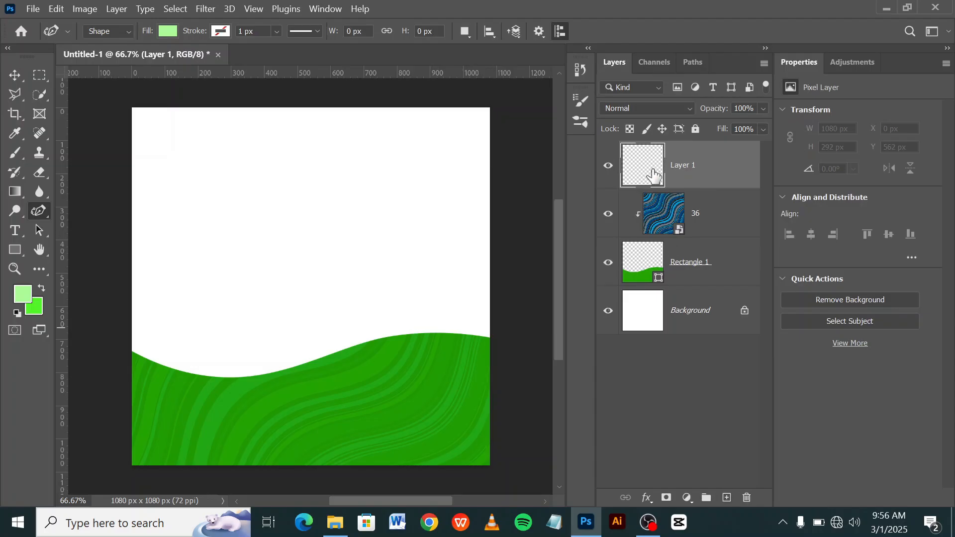
Clip the empty Layer 1 to the wave shape and set up a soft 80 px brush with 0% hardness.
right_click(731, 167)
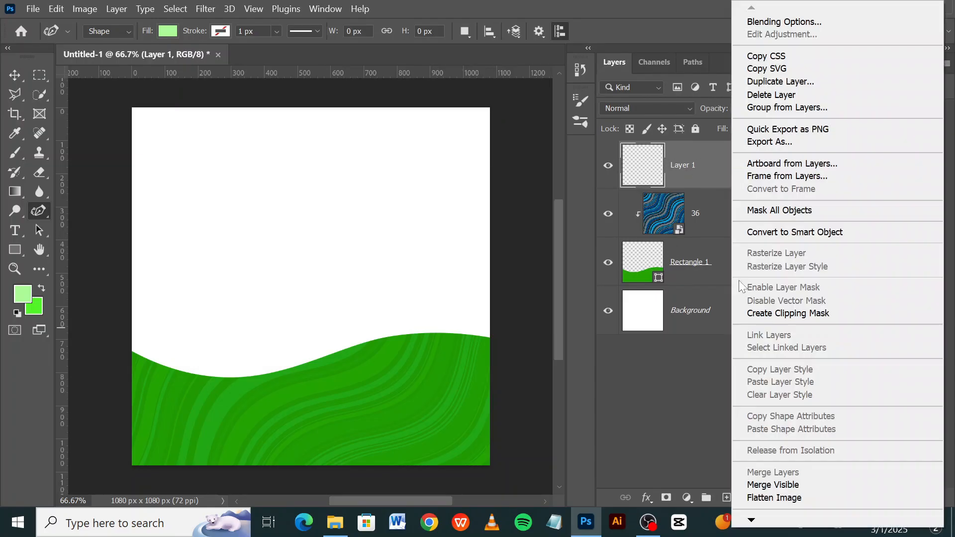
left_click(757, 314)
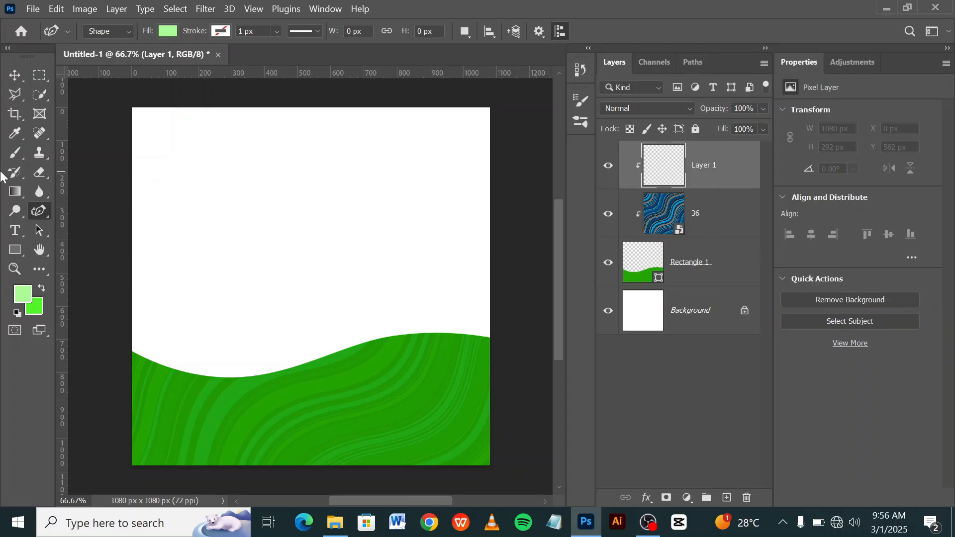
left_click(15, 155)
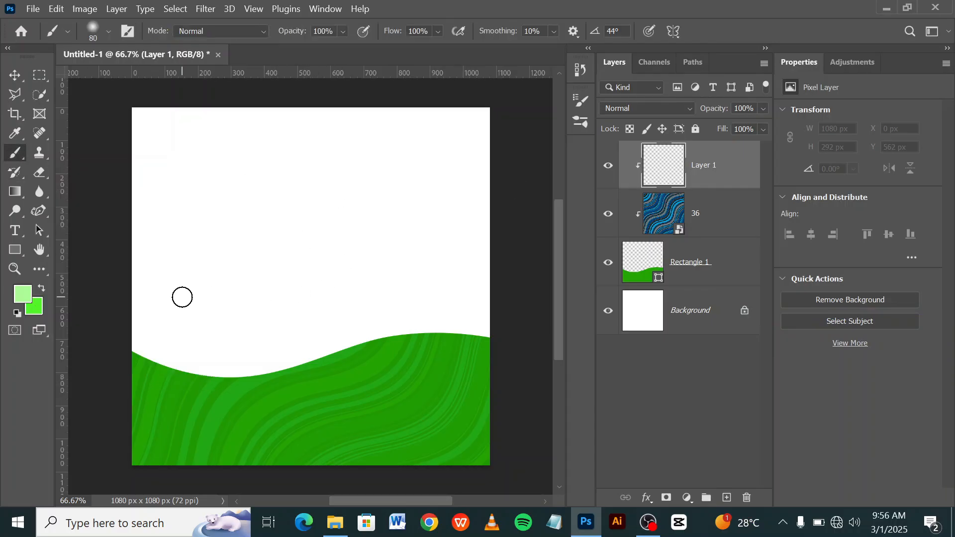
right_click(182, 298)
left_click_drag(256, 303, 243, 302)
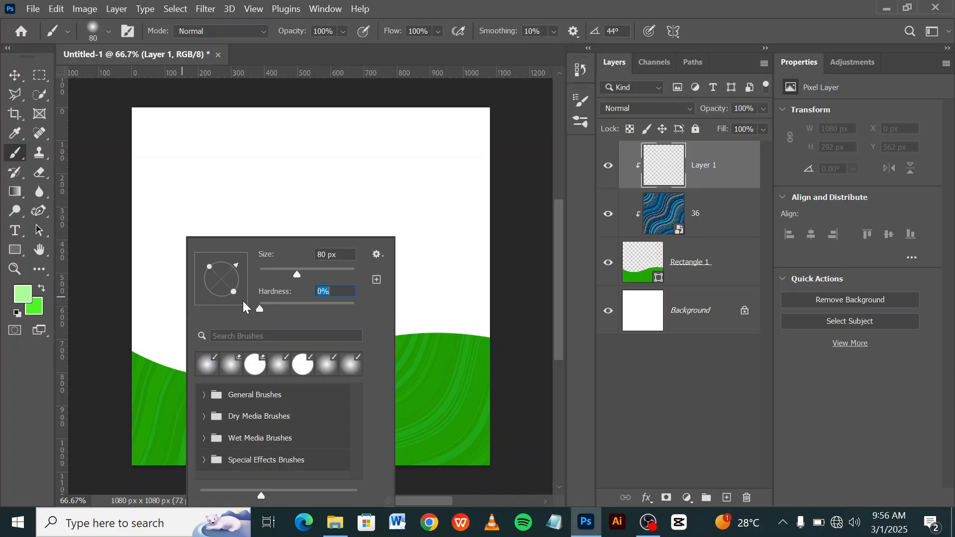
left_click(506, 255)
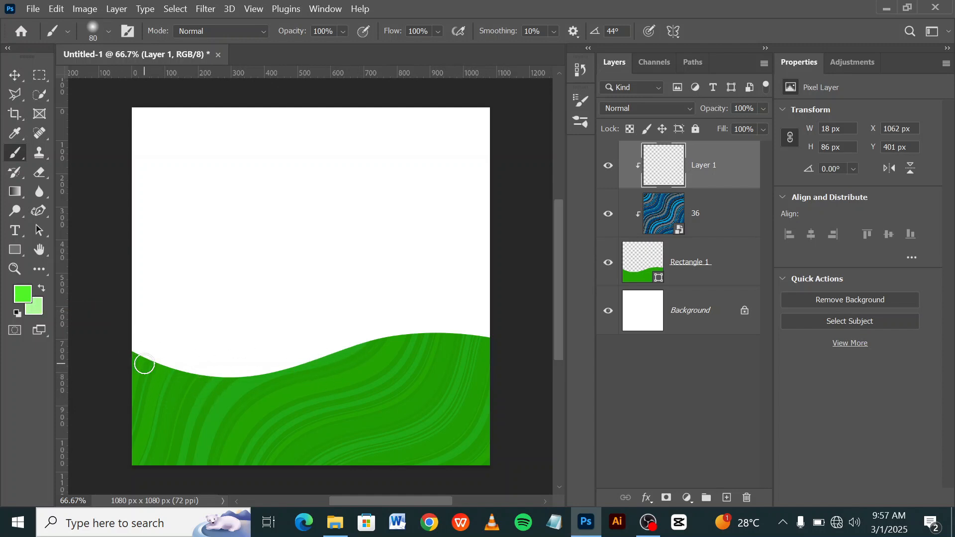
Paint a soft bright green (51f526) highlight on Layer 1 along the wave's entire upper edge, from one canvas side to the other.
scroll(141, 361, "up", 10)
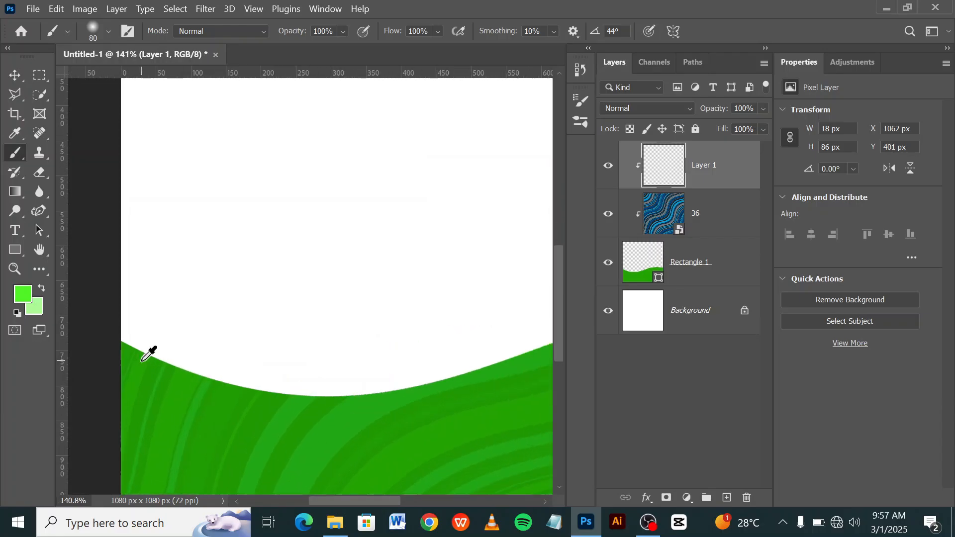
left_click_drag(150, 339, 209, 331)
left_click(174, 247)
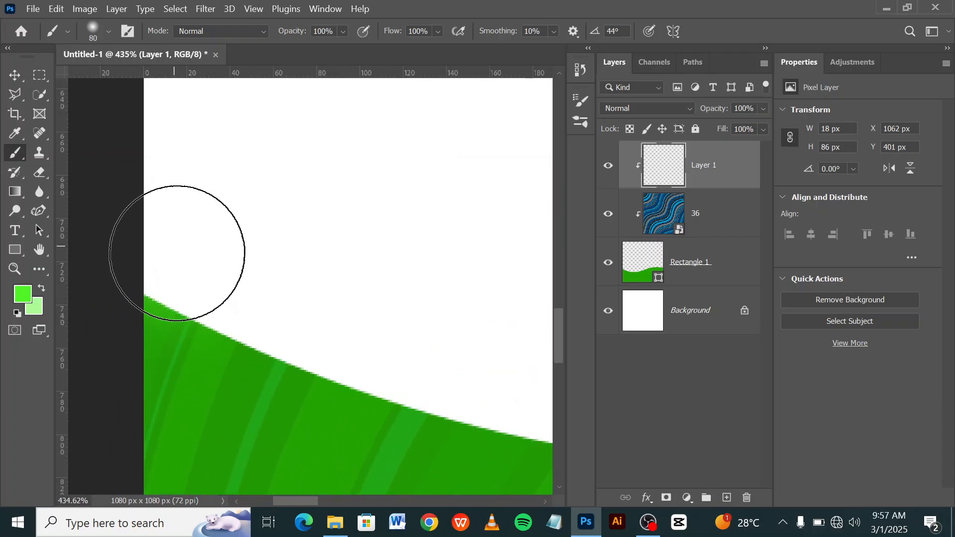
mouse_move(200, 270)
left_mouse_down()
mouse_move(288, 330)
mouse_move(342, 343)
mouse_move(450, 345)
mouse_move(405, 345)
mouse_move(146, 200)
left_mouse_up()
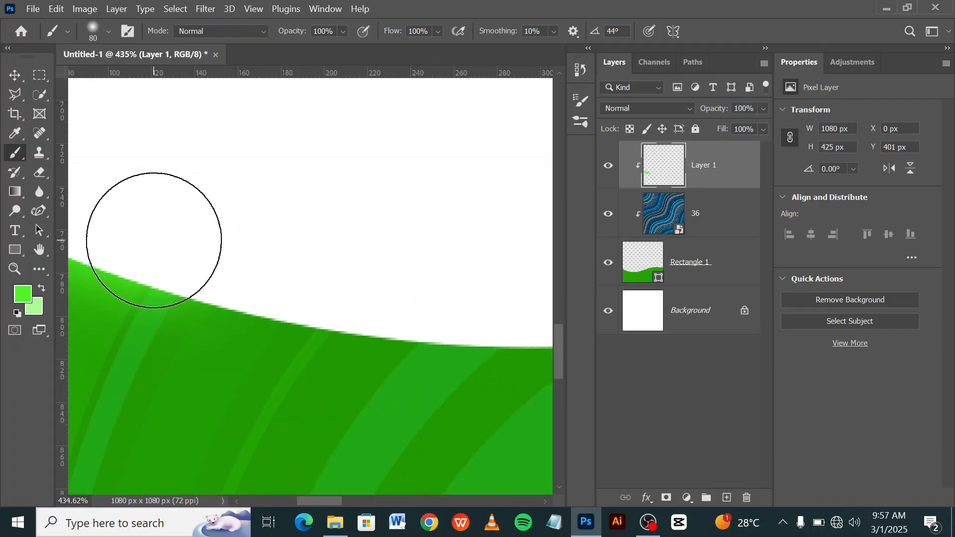
mouse_move(350, 288)
left_mouse_down()
mouse_move(253, 267)
mouse_move(196, 273)
mouse_move(373, 271)
mouse_move(327, 270)
left_mouse_up()
left_click_drag(205, 277, 301, 283)
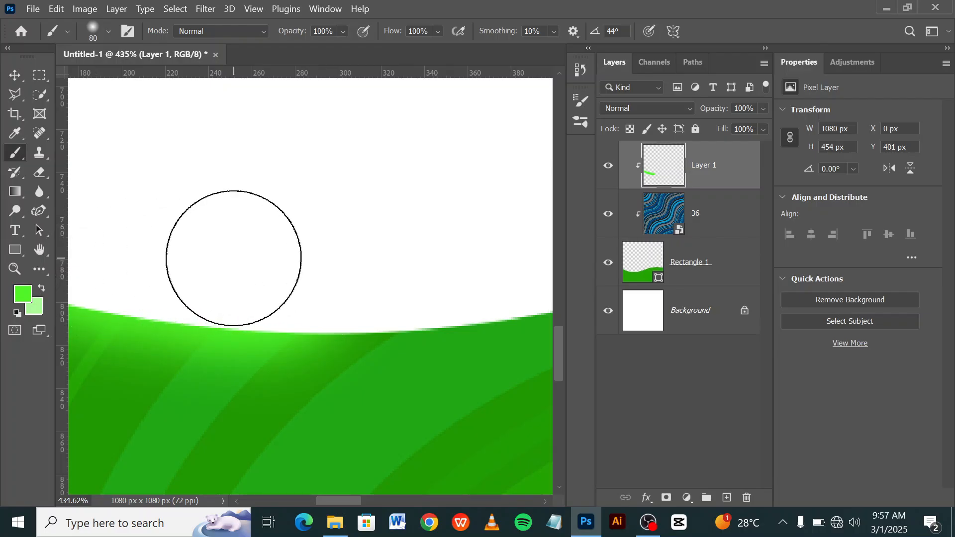
left_click(23, 295)
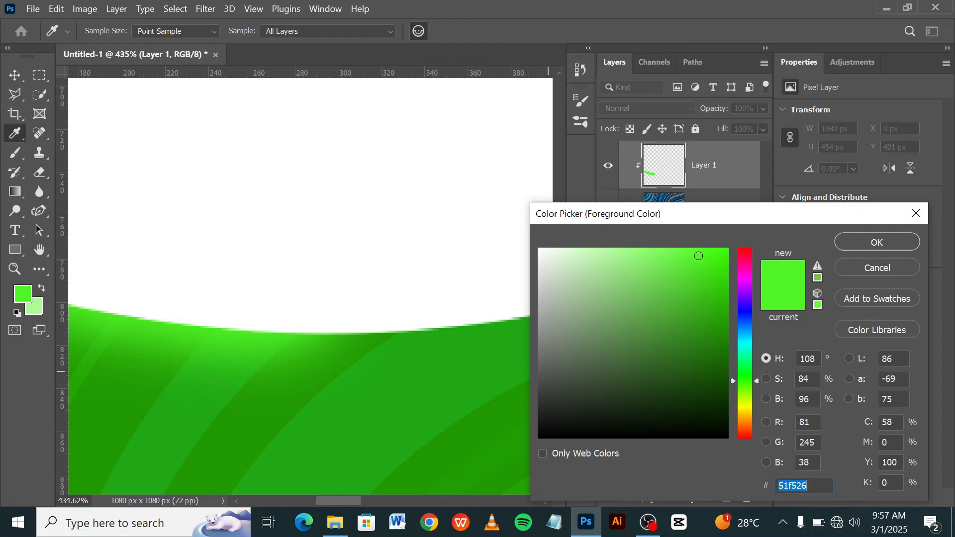
left_click(851, 247)
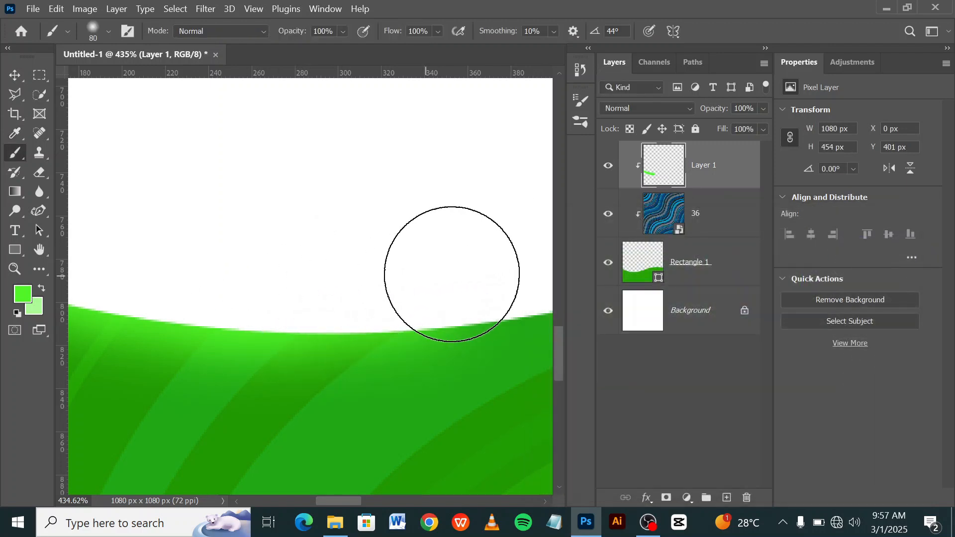
mouse_move(462, 297)
left_mouse_down()
mouse_move(207, 297)
mouse_move(122, 273)
mouse_move(230, 273)
mouse_move(401, 247)
mouse_move(427, 224)
mouse_move(184, 297)
left_mouse_up()
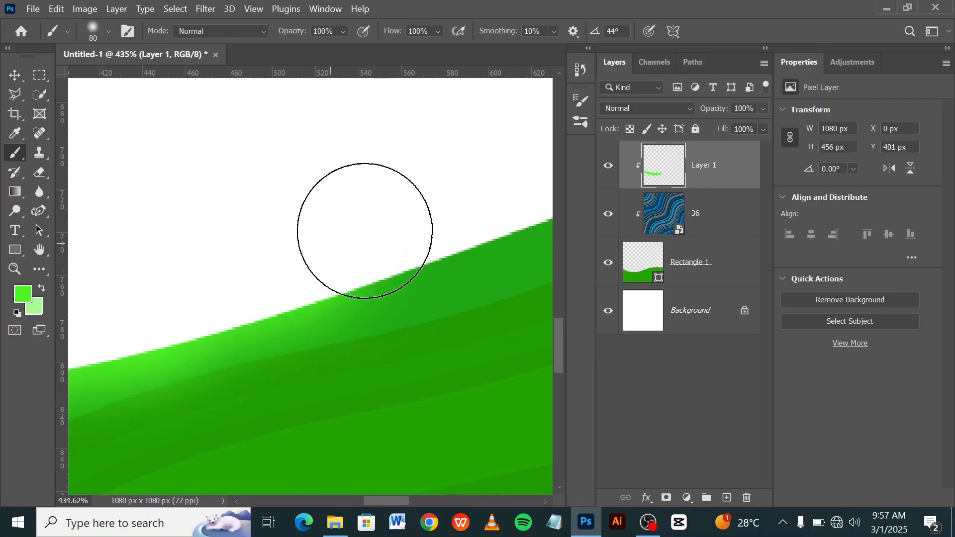
left_click_drag(387, 223, 188, 317)
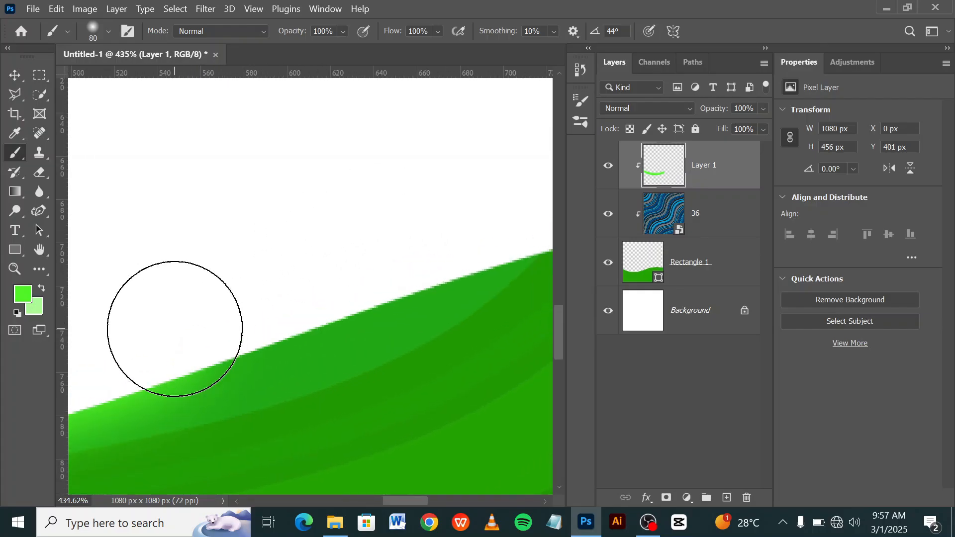
left_click_drag(402, 246, 189, 308)
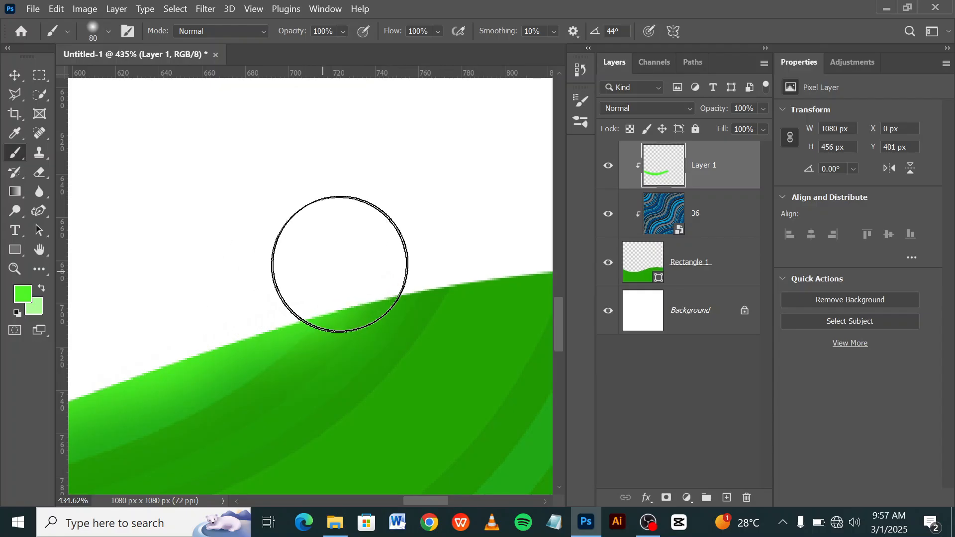
left_click_drag(365, 253, 249, 305)
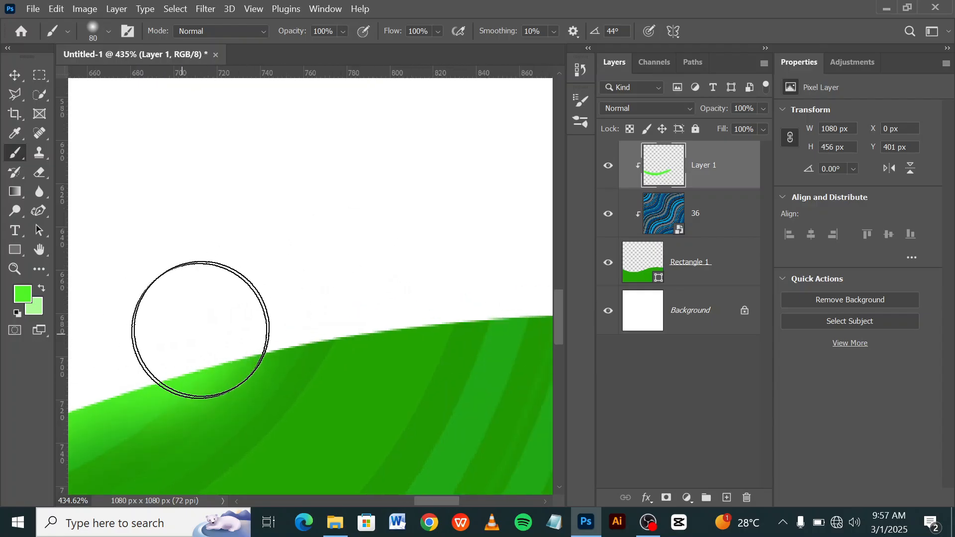
mouse_move(375, 279)
left_mouse_down()
mouse_move(207, 318)
mouse_move(175, 339)
left_mouse_up()
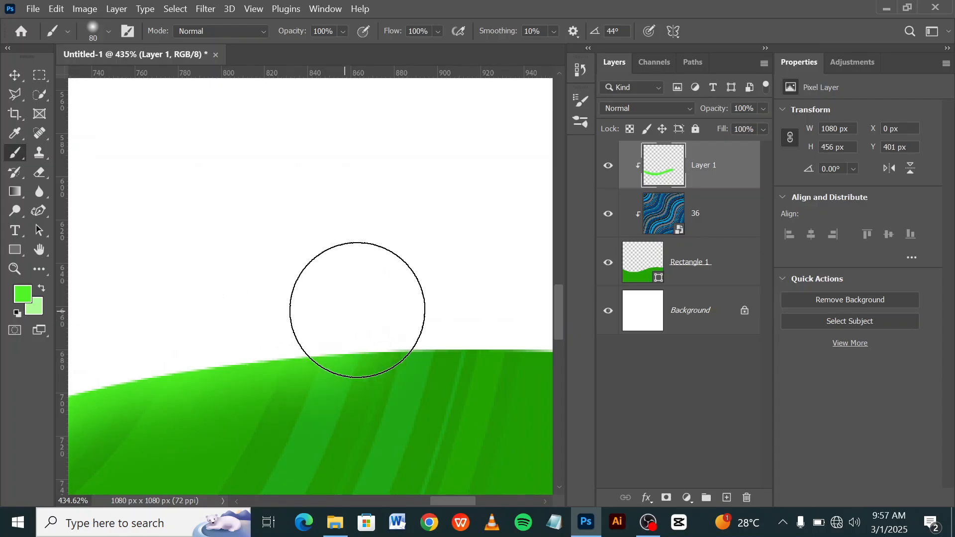
left_click_drag(387, 283, 257, 312)
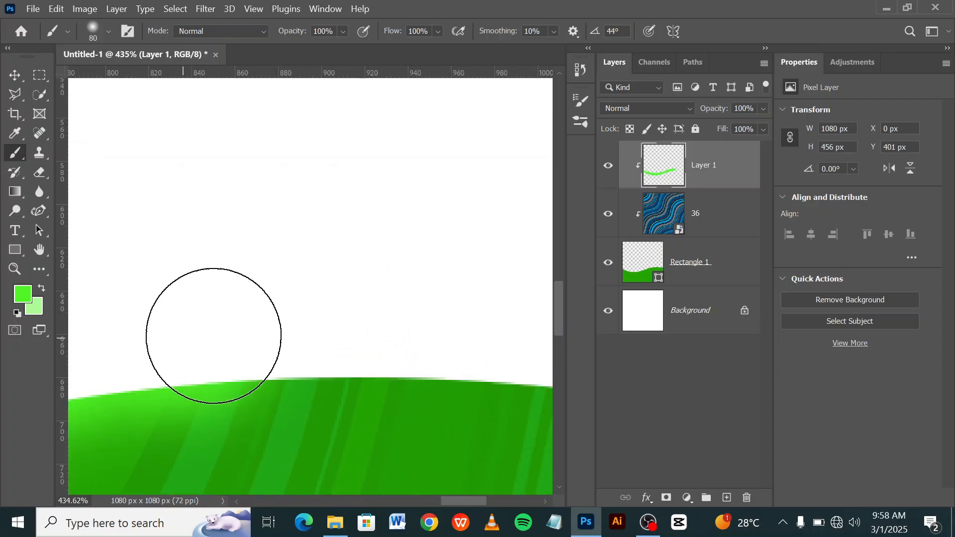
mouse_move(342, 320)
left_mouse_down()
mouse_move(241, 286)
mouse_move(190, 303)
left_mouse_up()
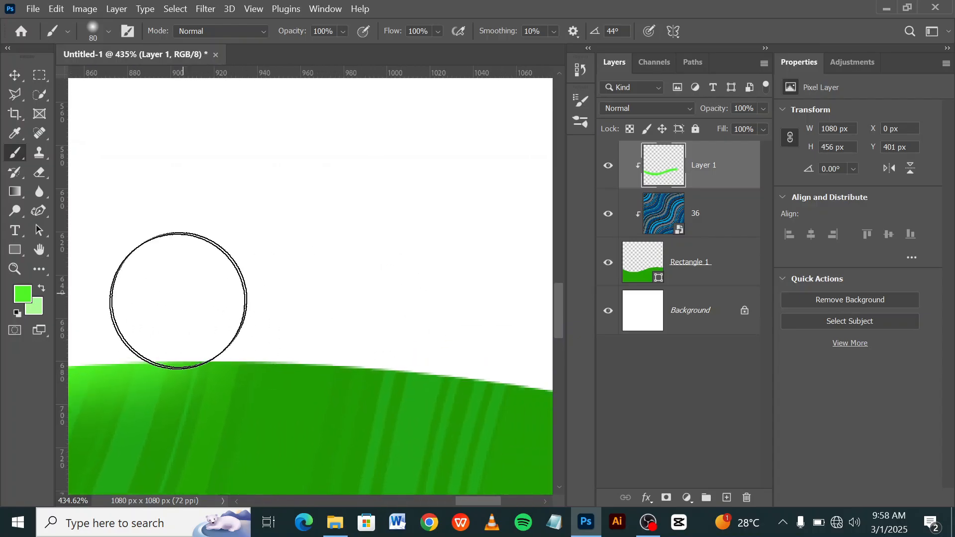
left_click_drag(337, 307, 184, 266)
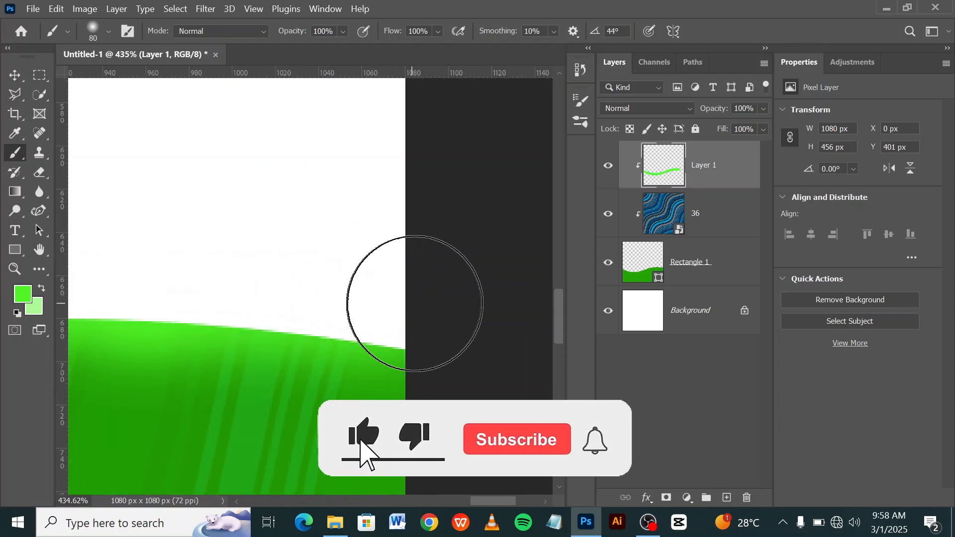
key("ctrl+0")
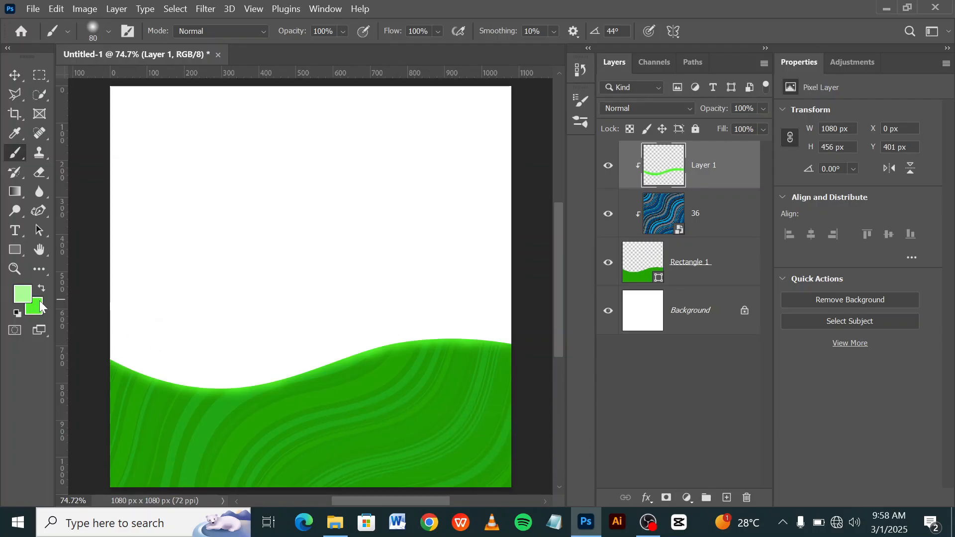
Use light green abfb97 as the foreground colour and add a new layer above Layer 1, clipped to the wave shape.
left_click(20, 293)
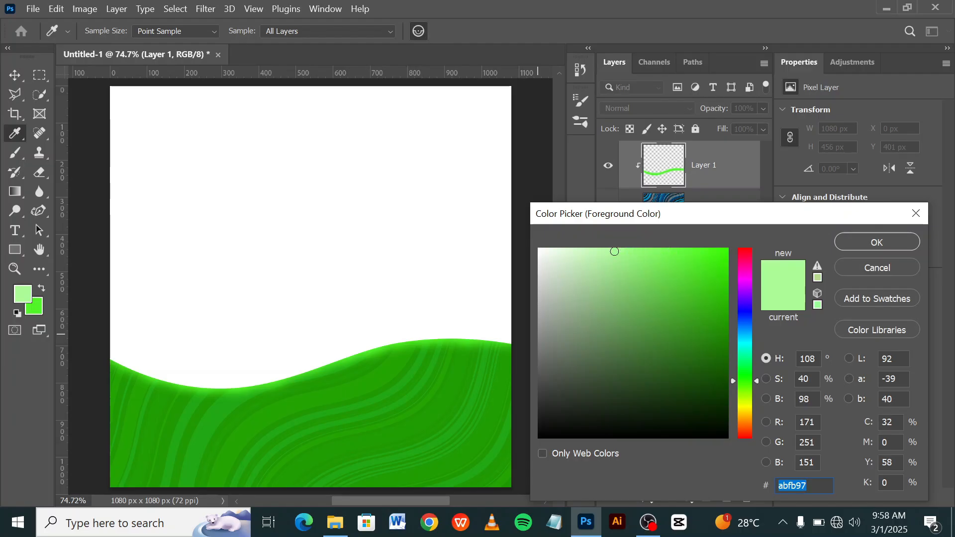
left_click(856, 242)
left_click(727, 498)
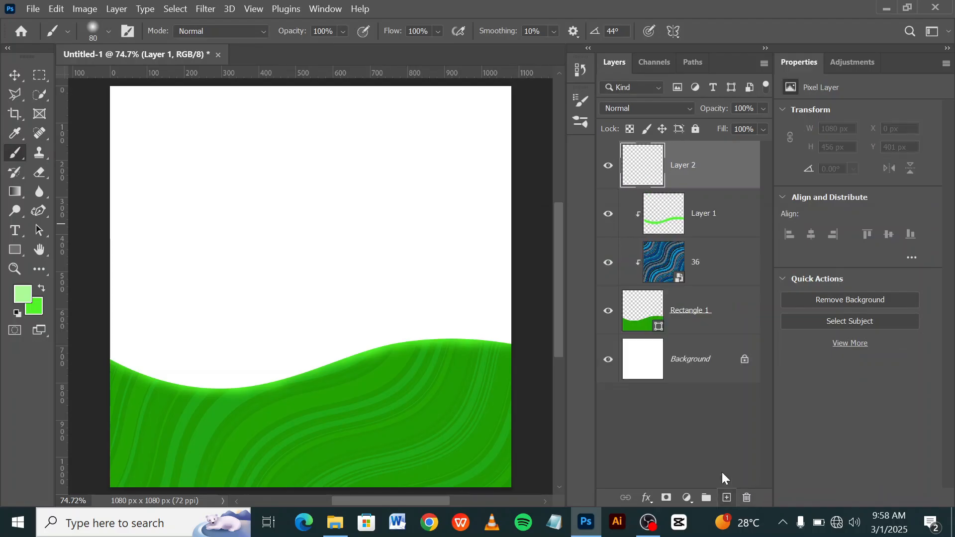
right_click(693, 179)
left_click(759, 315)
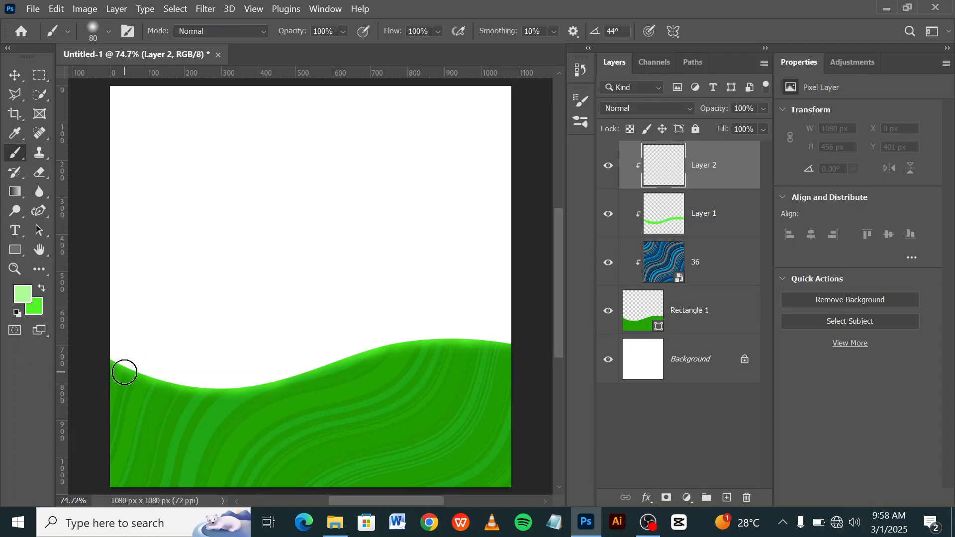
Paint a thinner light green highlight on Layer 2 along the crest of the wave's upper edge across the full canvas width.
scroll(125, 372, "up", 10)
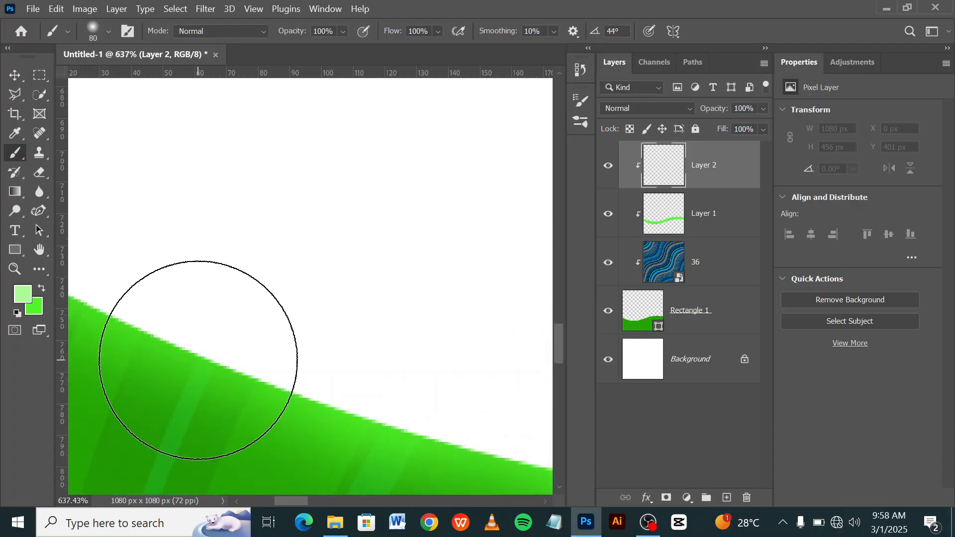
scroll(315, 326, "down", 3)
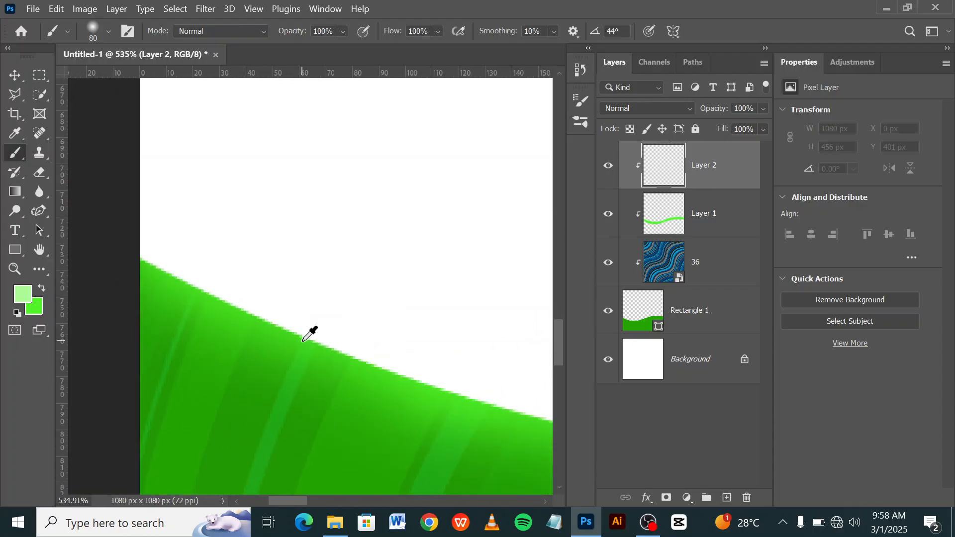
scroll(310, 334, "down", 2)
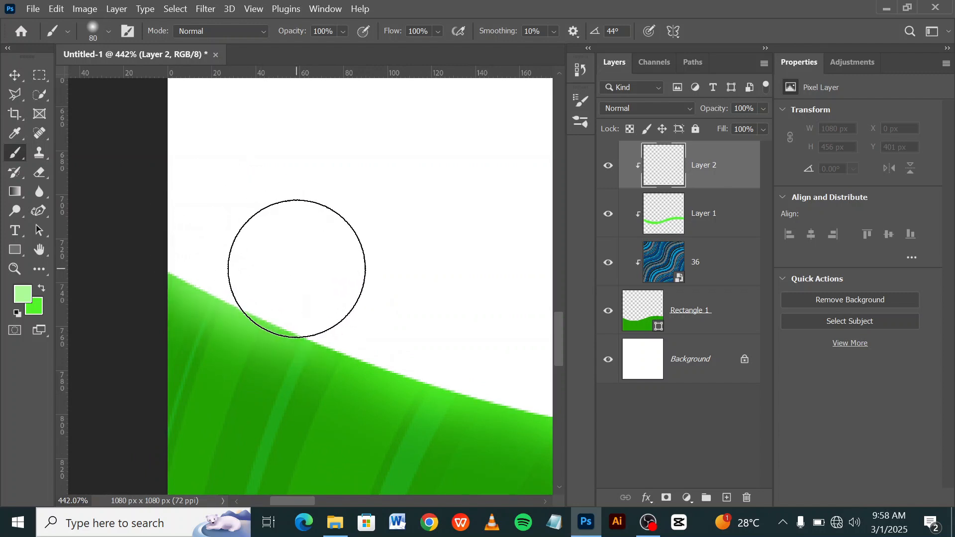
mouse_move(296, 269)
left_mouse_down()
mouse_move(399, 314)
mouse_move(258, 271)
left_mouse_up()
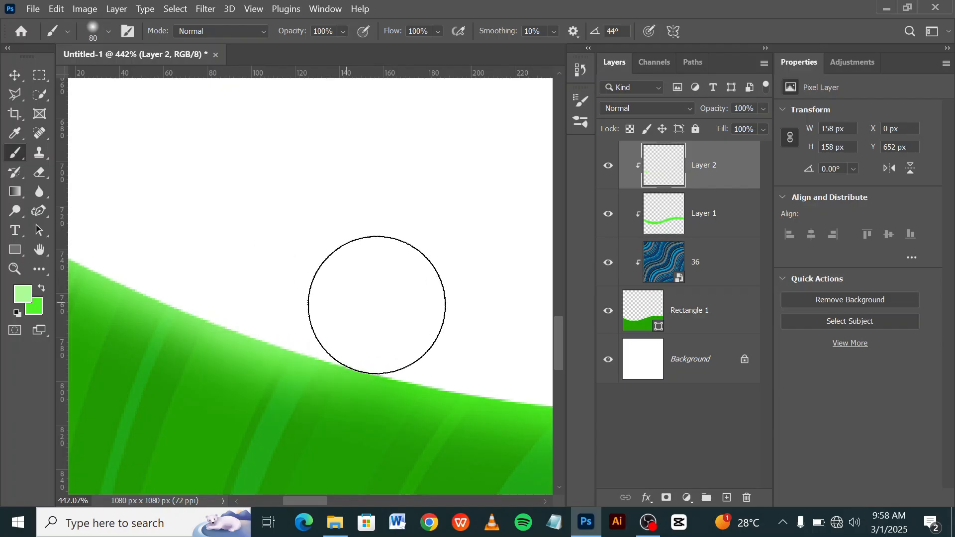
left_click_drag(377, 305, 195, 217)
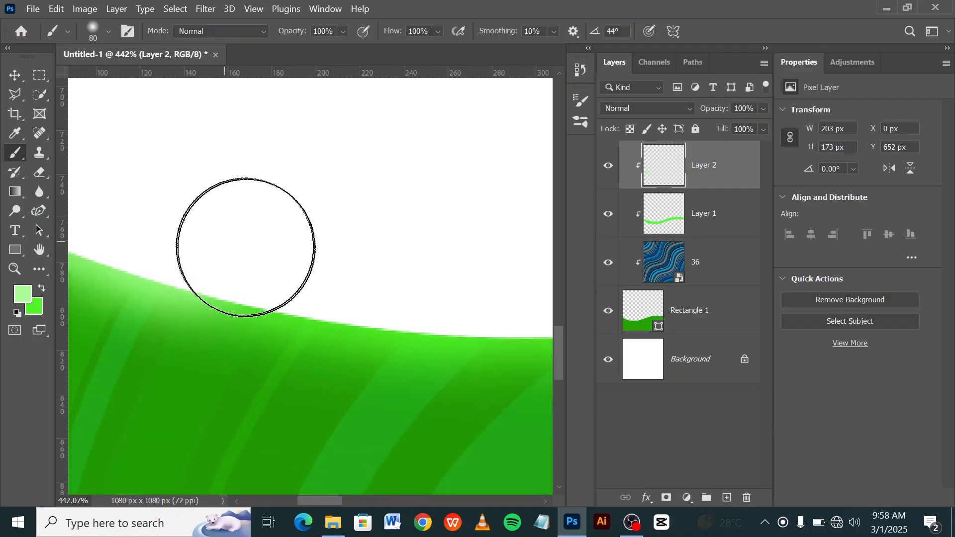
mouse_move(245, 248)
left_mouse_down()
mouse_move(405, 258)
mouse_move(273, 239)
mouse_move(240, 251)
left_mouse_up()
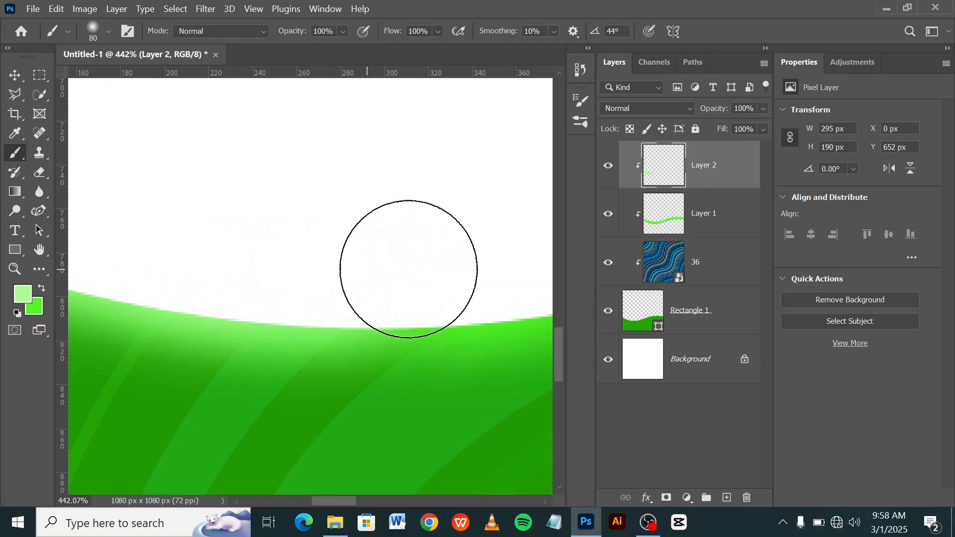
left_click_drag(397, 258, 218, 253)
mouse_move(160, 256)
left_mouse_down()
mouse_move(245, 260)
mouse_move(392, 241)
mouse_move(221, 279)
mouse_move(335, 252)
left_mouse_up()
left_click_drag(386, 207, 267, 292)
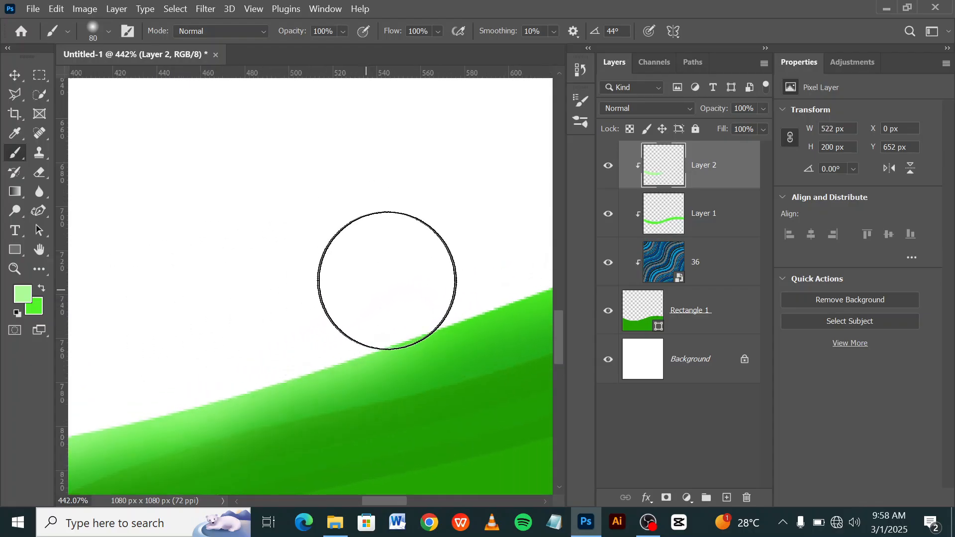
mouse_move(387, 281)
left_mouse_down()
mouse_move(416, 256)
mouse_move(189, 305)
left_mouse_up()
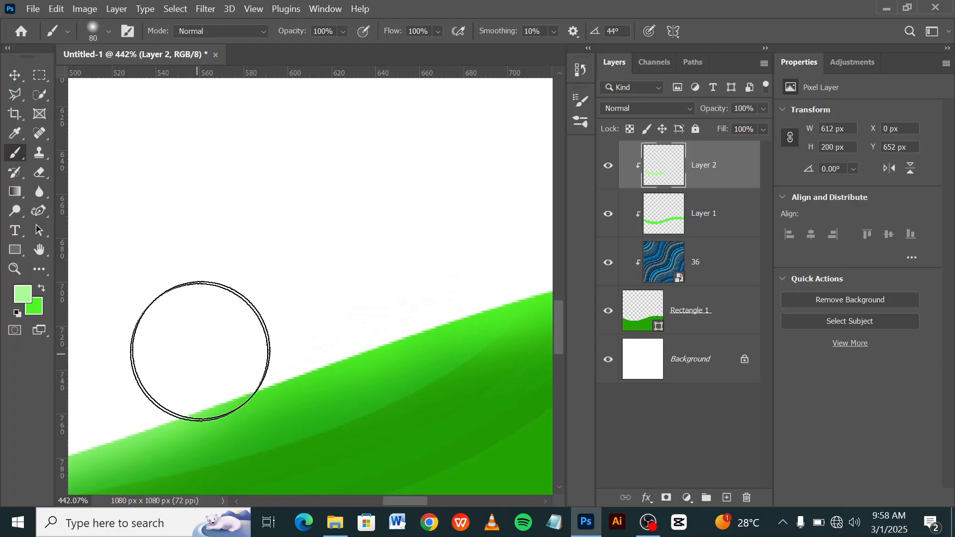
mouse_move(200, 351)
left_mouse_down()
mouse_move(298, 352)
mouse_move(384, 284)
mouse_move(479, 245)
left_mouse_up()
mouse_move(285, 253)
left_mouse_down()
mouse_move(173, 297)
mouse_move(94, 309)
left_mouse_up()
mouse_move(140, 342)
left_mouse_down()
mouse_move(240, 303)
mouse_move(382, 269)
mouse_move(144, 303)
mouse_move(128, 350)
mouse_move(124, 325)
mouse_move(317, 299)
mouse_move(207, 271)
left_mouse_up()
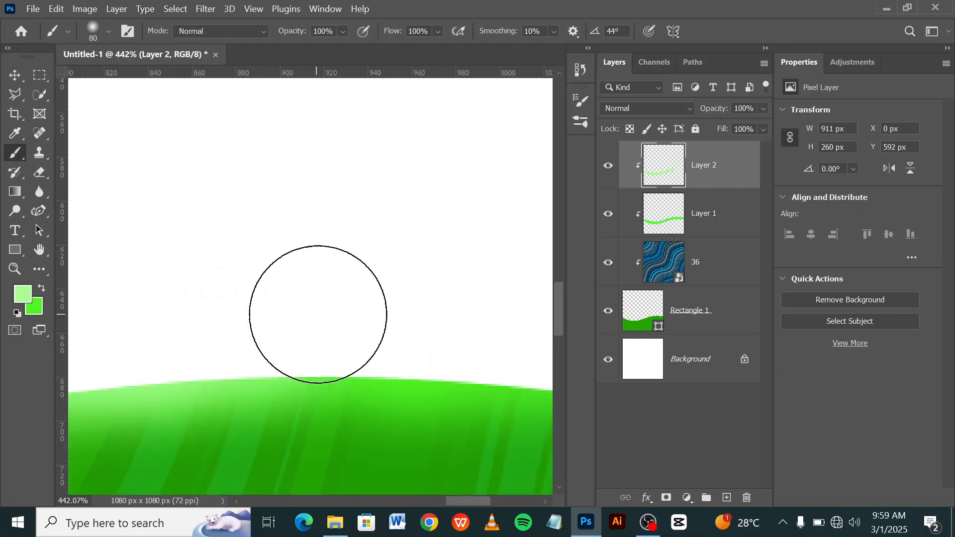
mouse_move(301, 286)
left_mouse_down()
mouse_move(166, 269)
mouse_move(190, 288)
left_mouse_up()
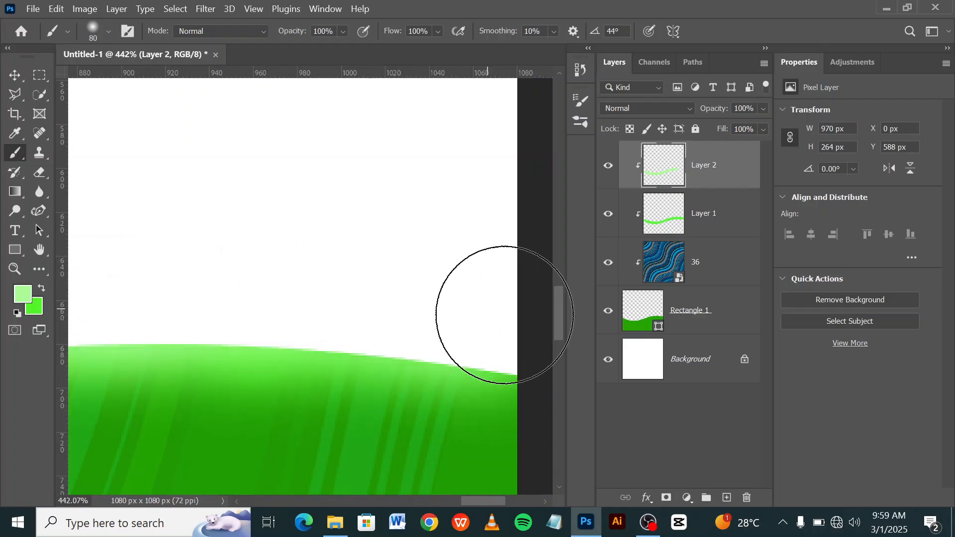
left_click_drag(503, 315, 393, 277)
key("ctrl+0")
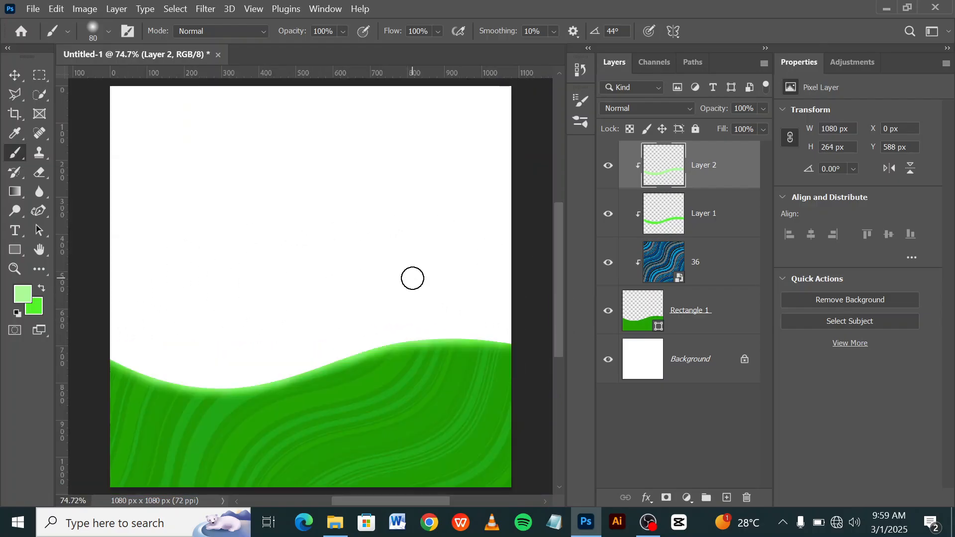
Set the blend mode of both highlight layers, Layer 1 and Layer 2, to Screen.
left_click(680, 206)
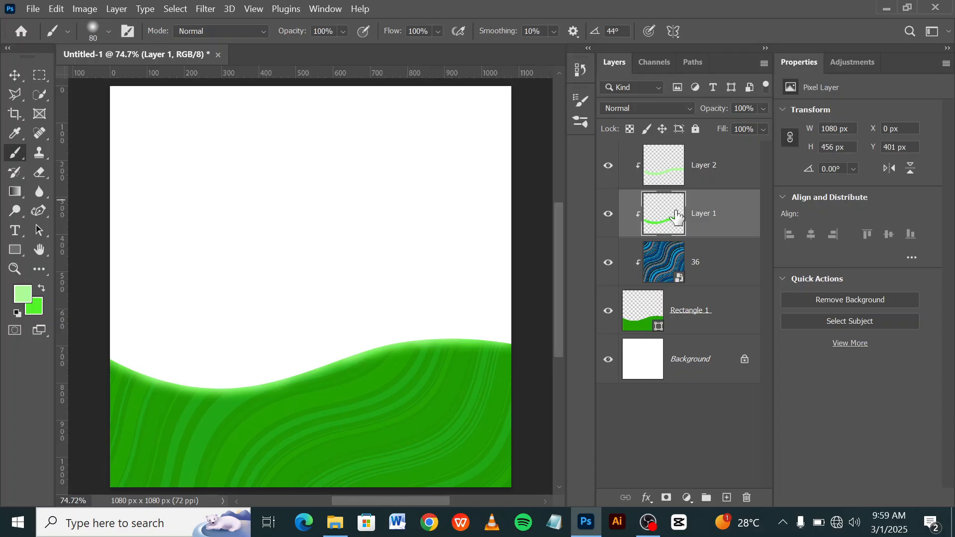
left_click(649, 107)
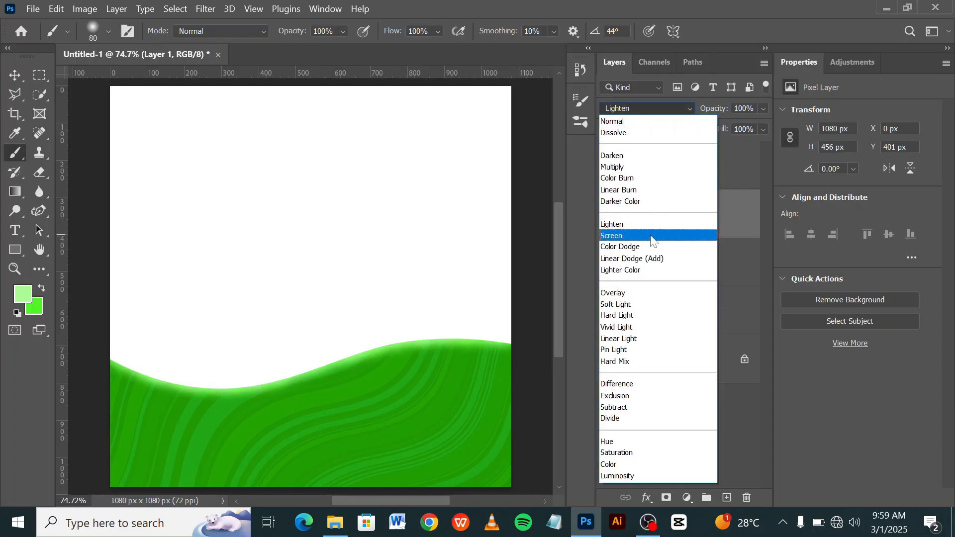
left_click(651, 237)
left_click(669, 173)
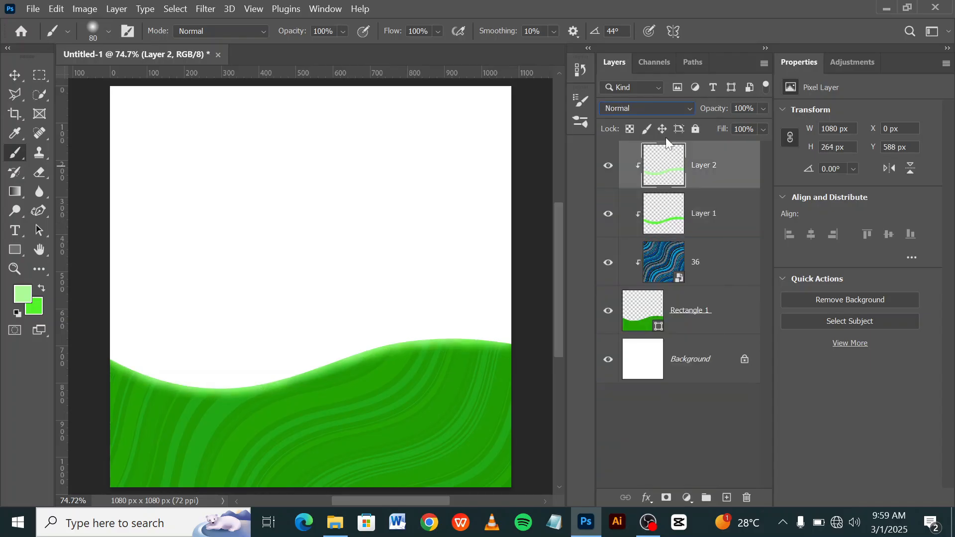
left_click(651, 108)
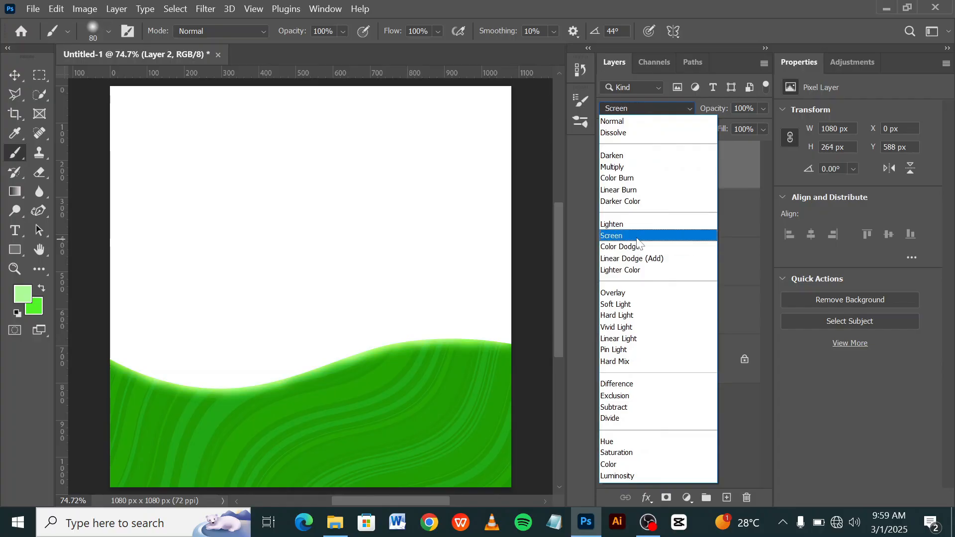
left_click(640, 237)
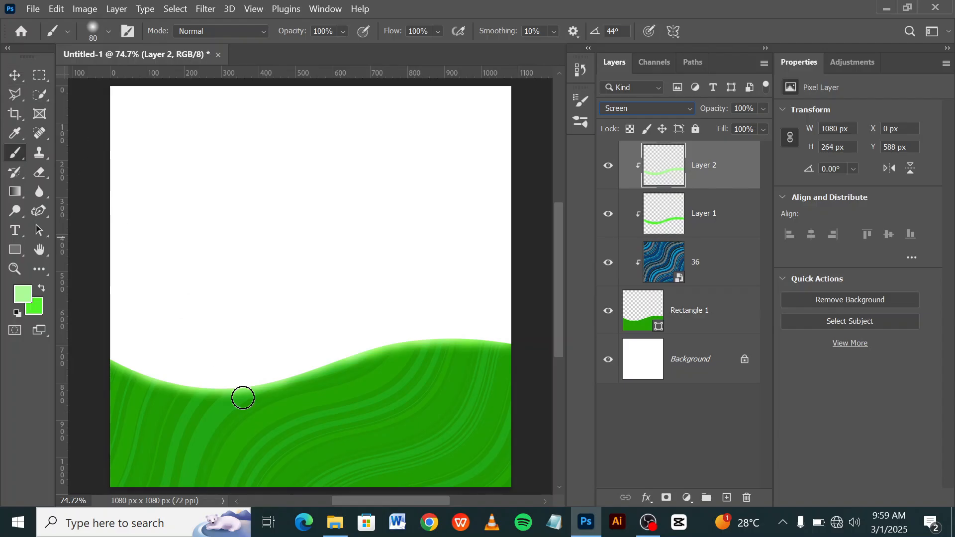
Add a one-line Lorem Ipsum text layer in Galano Grotesque Regular, 24 pt, on the lower part of the green wave.
left_click(15, 75)
scroll(252, 377, "up", 4)
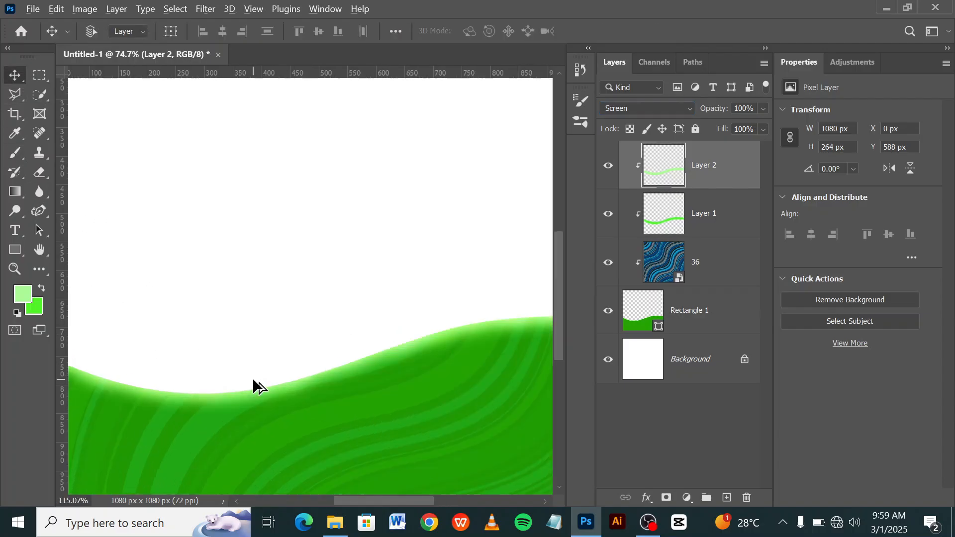
scroll(262, 378, "down", 5)
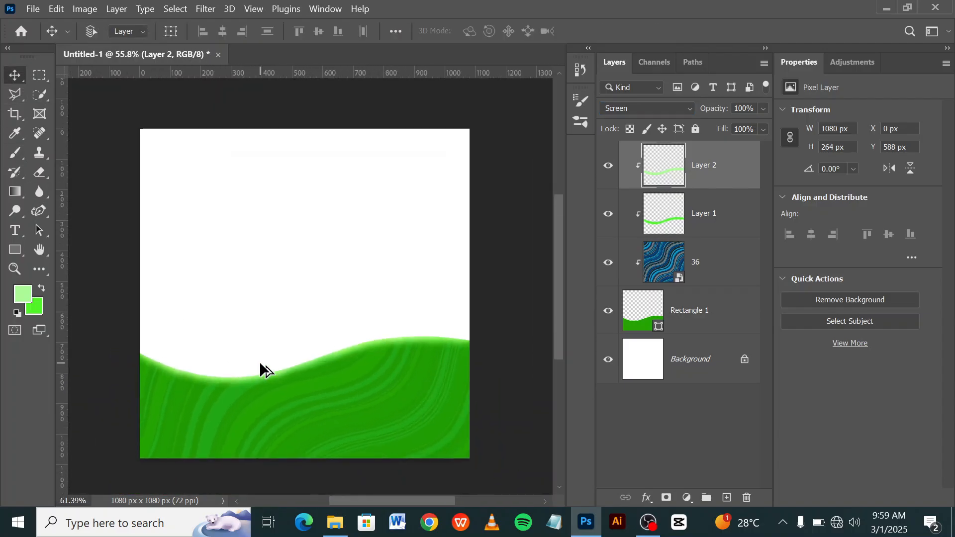
scroll(261, 366, "up", 2)
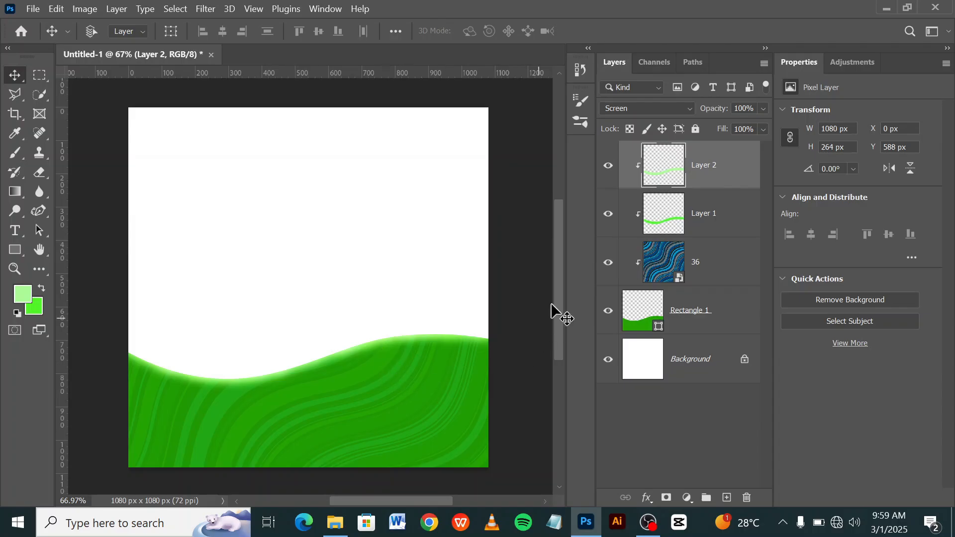
left_click(15, 231)
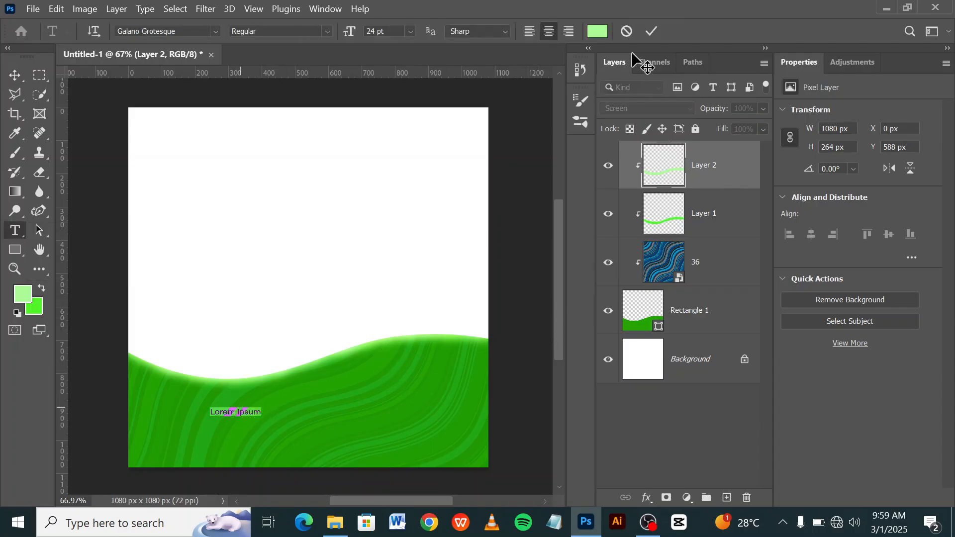
left_click(651, 31)
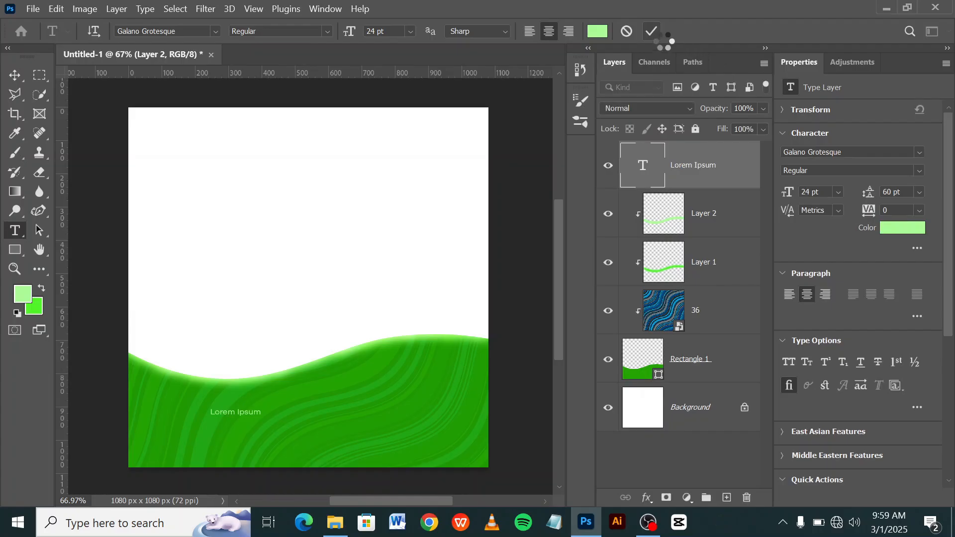
Make the Lorem Ipsum text white (ffffff) at 78 pt and move it near the horizontal middle of the green wave.
left_click(885, 225)
left_click_drag(670, 294, 500, 238)
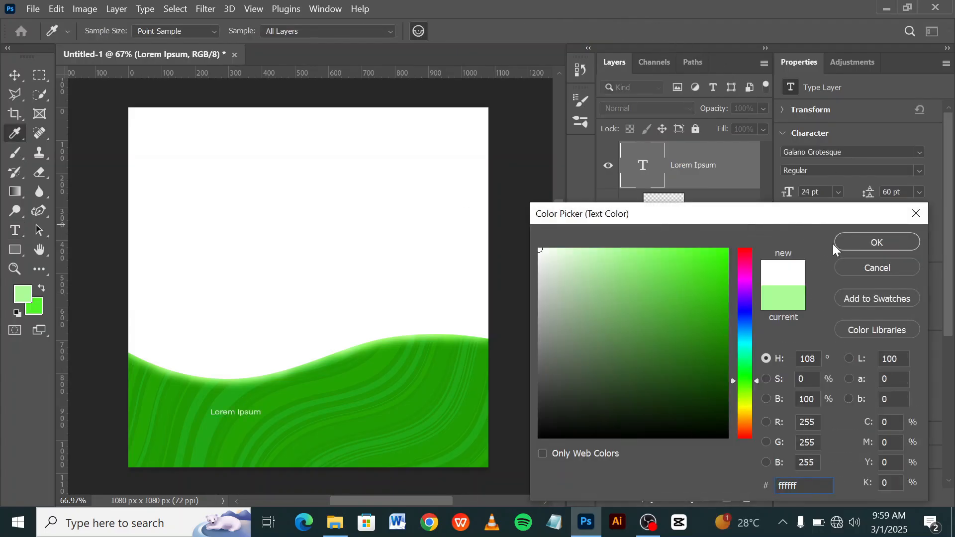
left_click(852, 245)
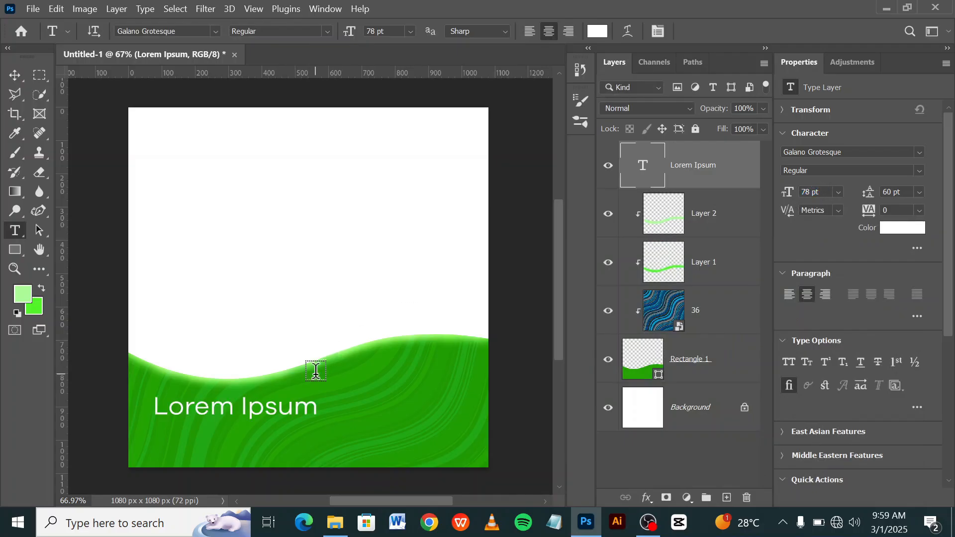
left_click(16, 79)
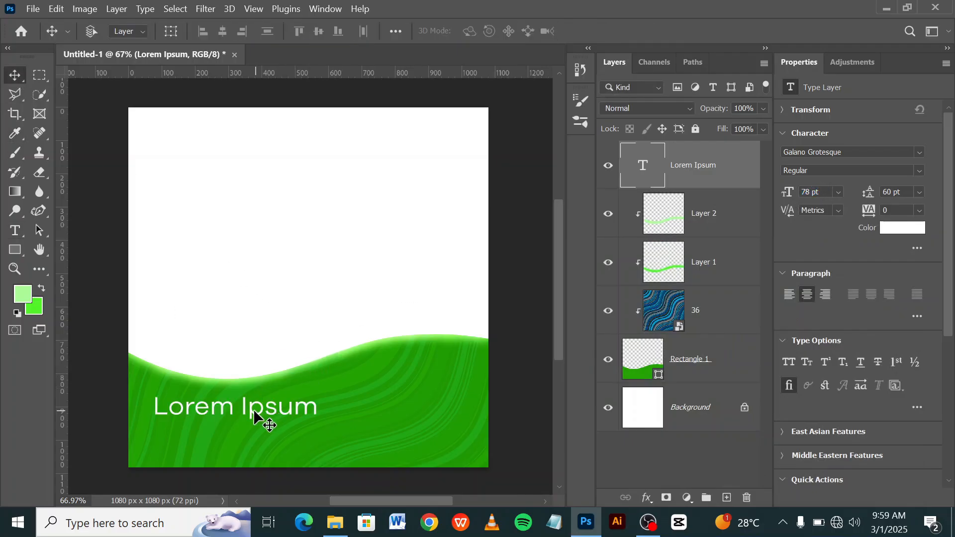
left_click_drag(257, 407, 335, 416)
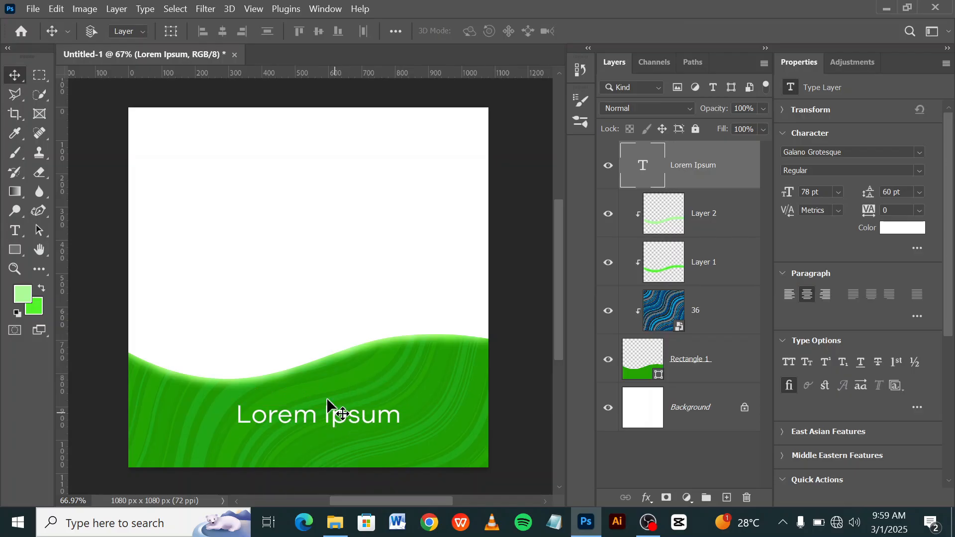